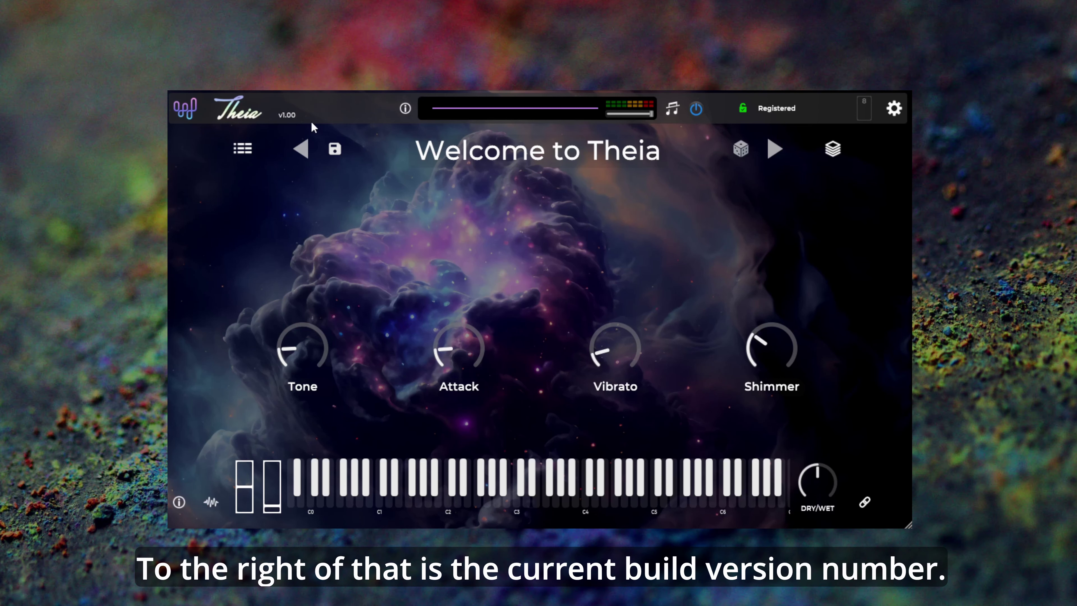
- View the plugin's registration and build information page and return to the main view
click(406, 109)
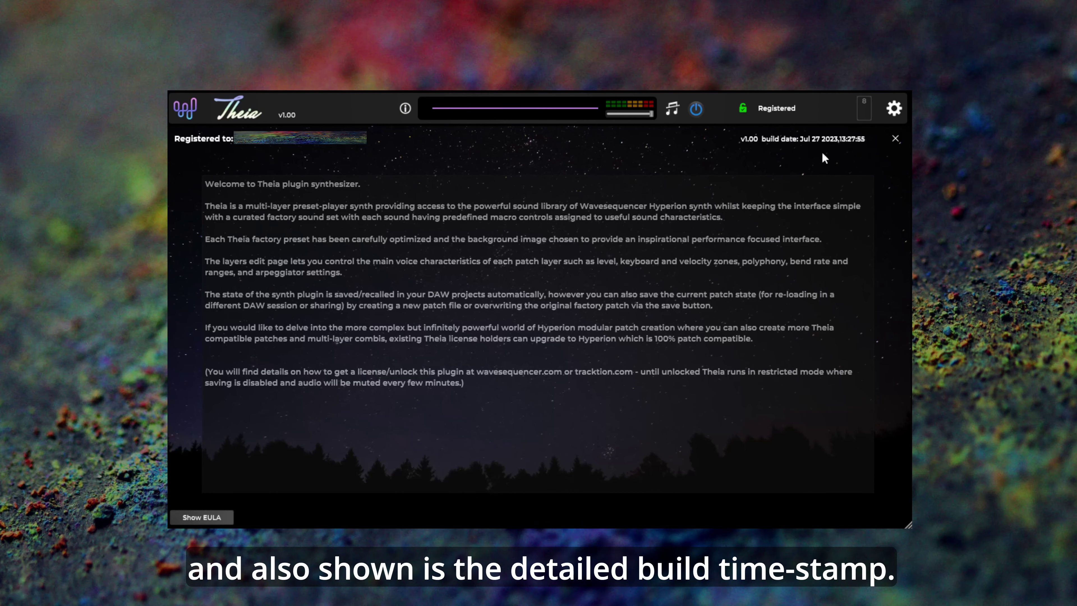
click(895, 140)
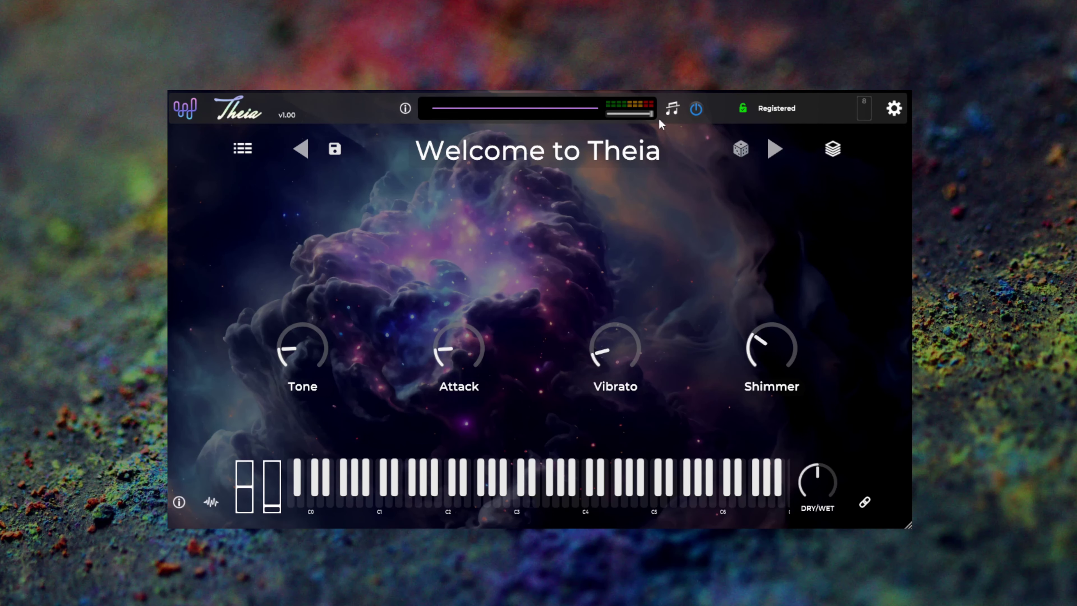
- Lower the master output volume slightly so the meter peaks stay within the yellow segments
mouse_move(652, 112)
mouse_down()
mouse_move(617, 112)
mouse_move(652, 113)
mouse_up()
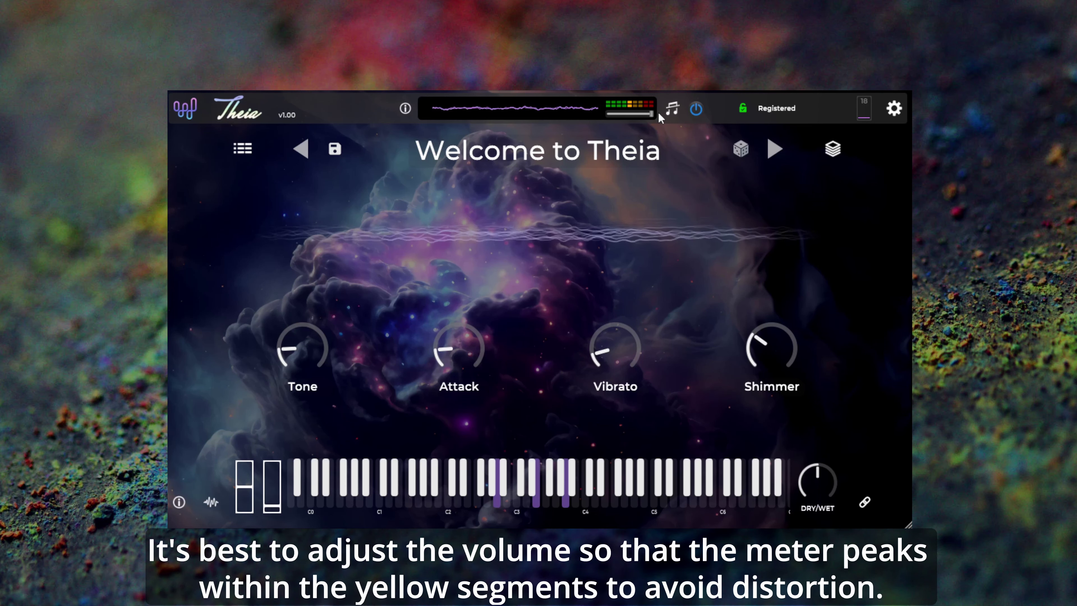
drag(659, 114, 648, 114)
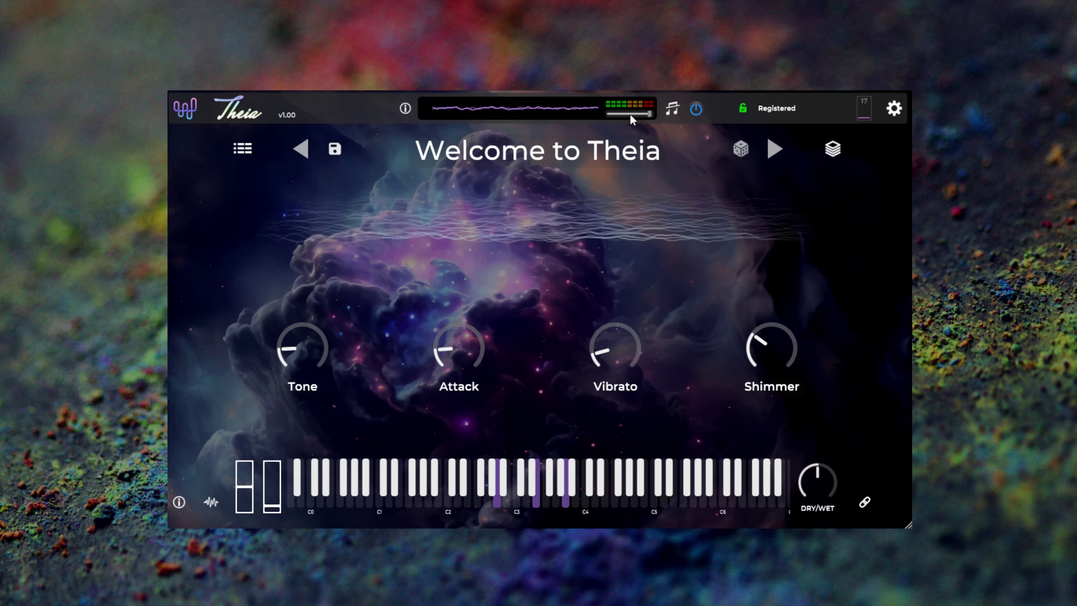
- Silence all sounding notes, and switch the synth's audio engine off and back on
click(673, 111)
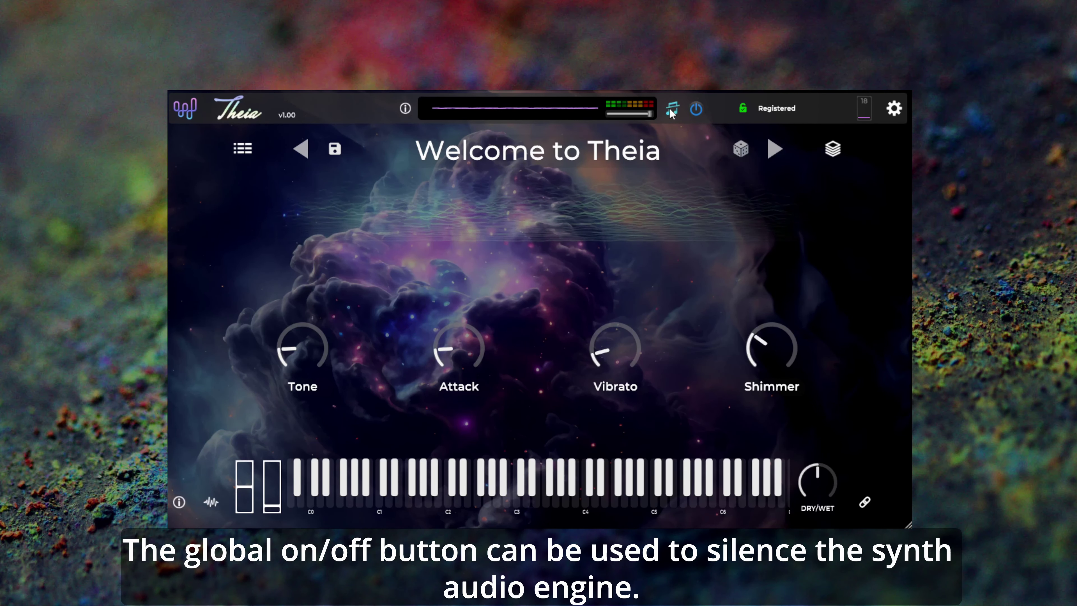
click(698, 112)
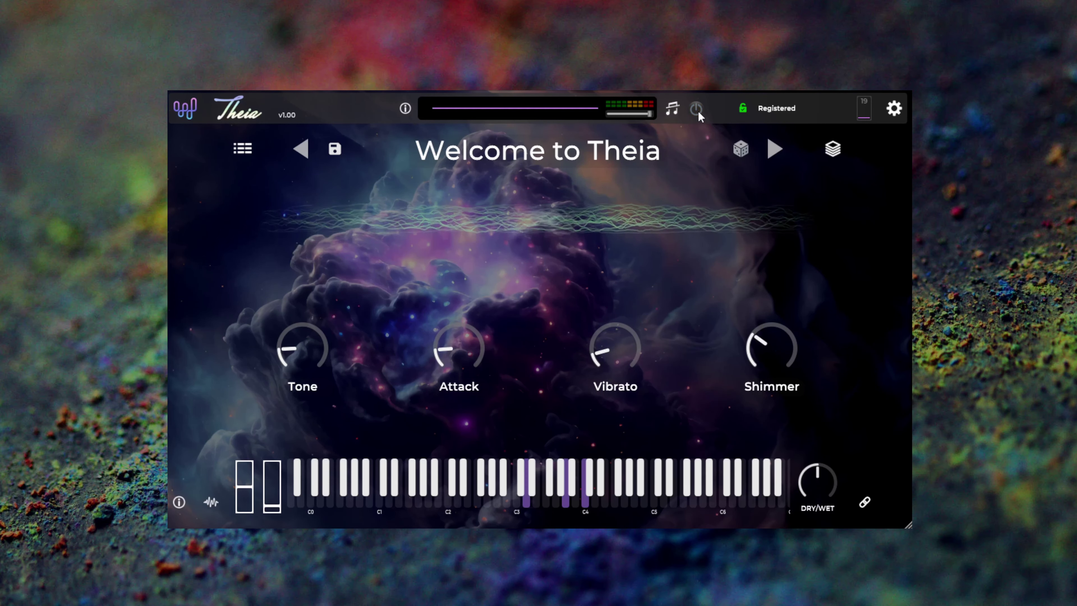
click(697, 111)
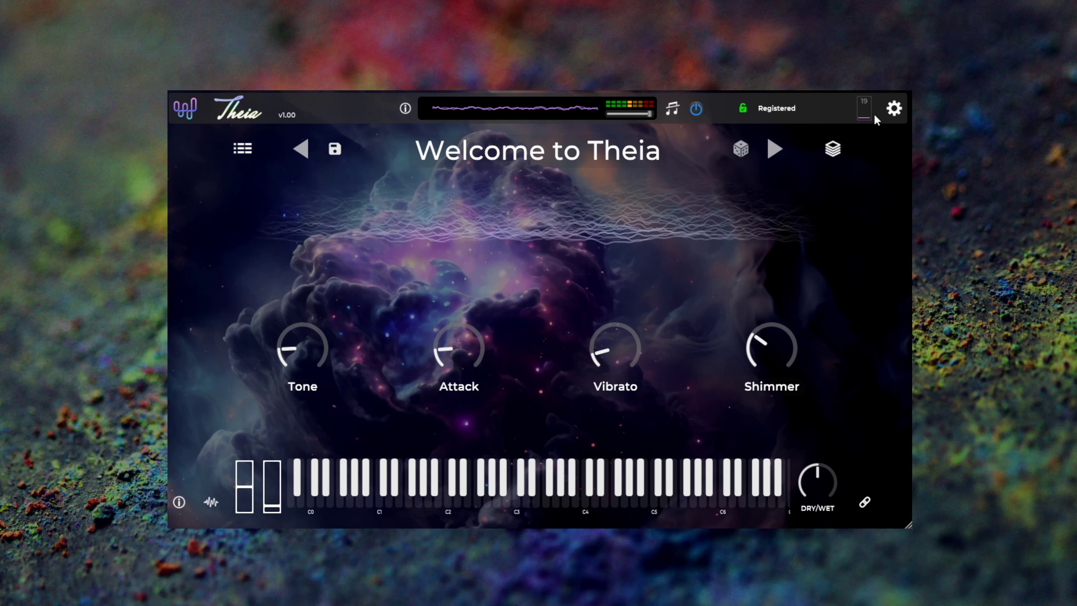
- Review the plugin settings, keeping UI Zoom at 100% and Audio Quality / Oversampling at BALANCED, and check the multi-threading mode
click(893, 109)
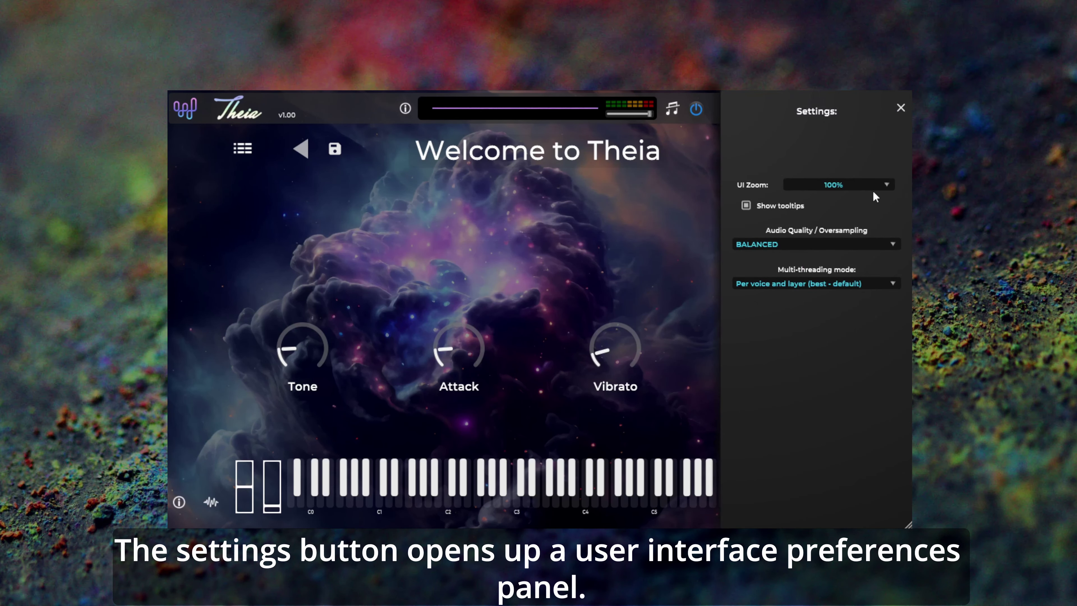
click(872, 186)
click(826, 201)
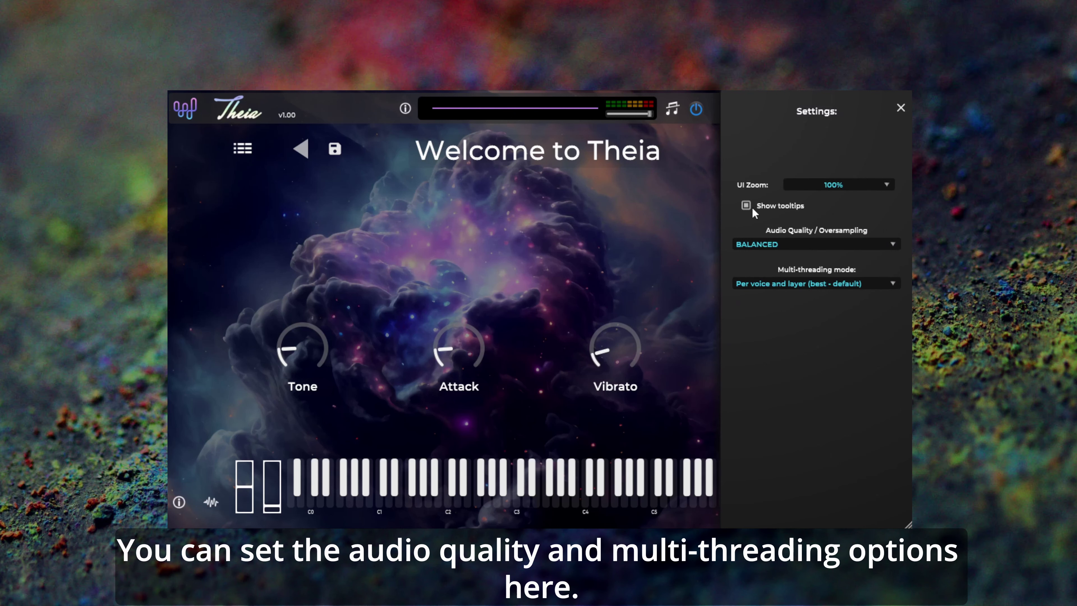
click(889, 245)
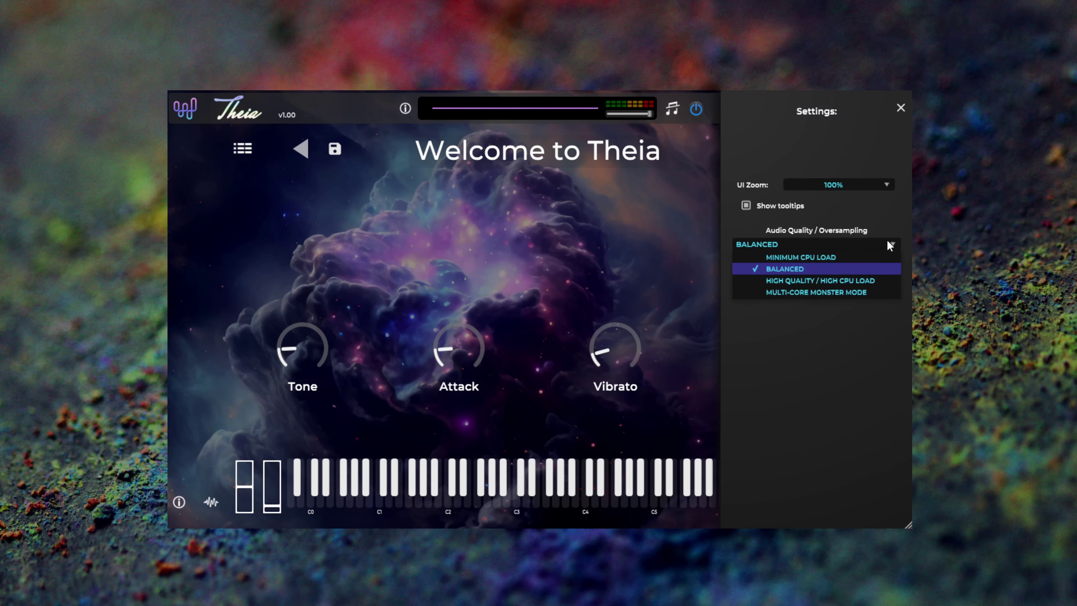
click(874, 268)
click(885, 280)
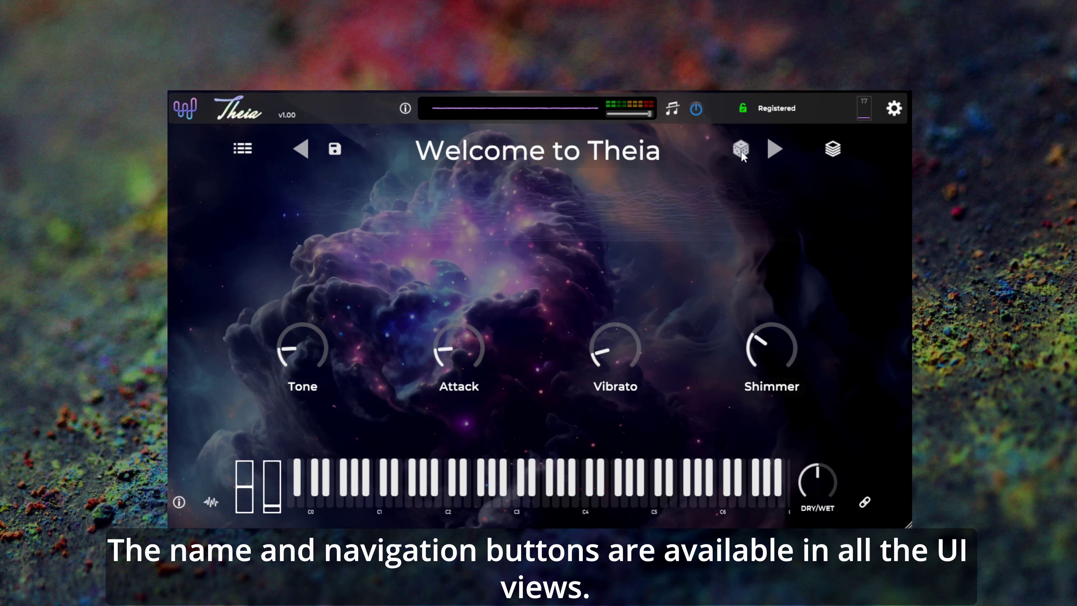
- Try out several random patches and step back through the patch list to load SpreadThickBass Arp
click(741, 149)
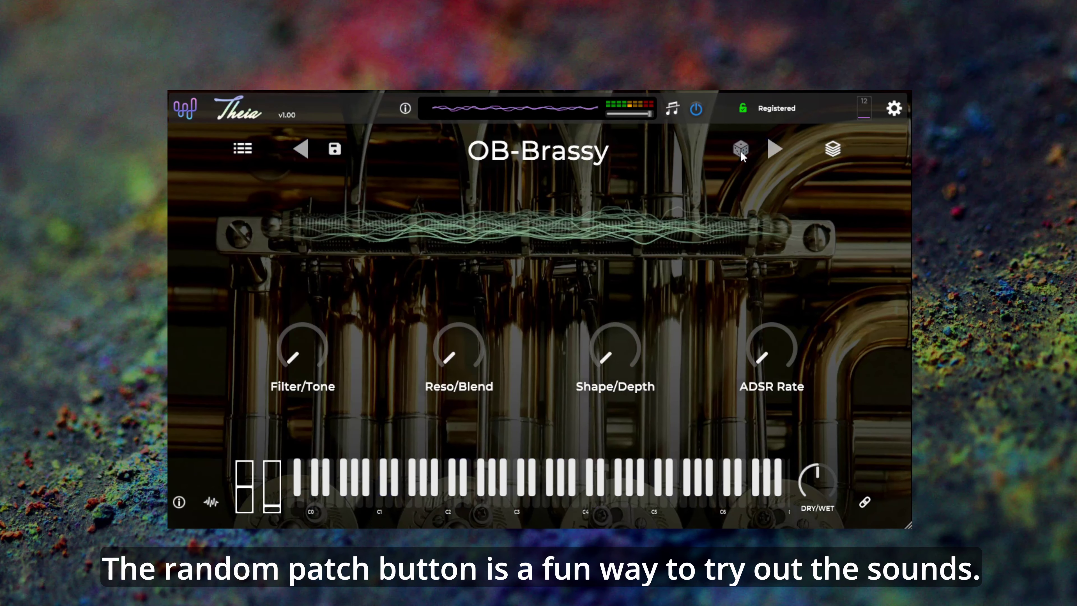
click(741, 149)
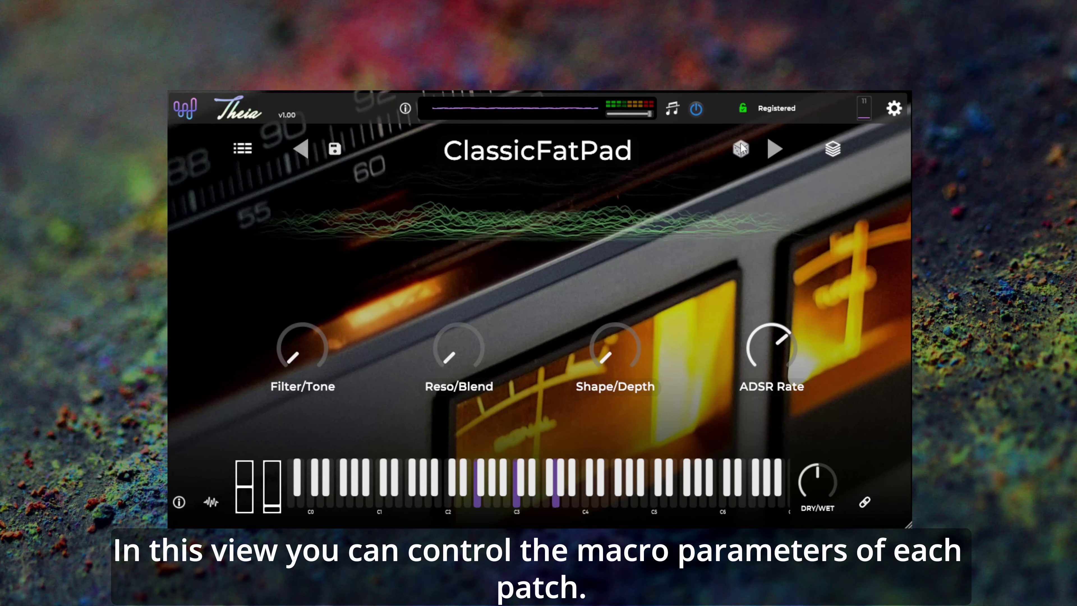
click(741, 150)
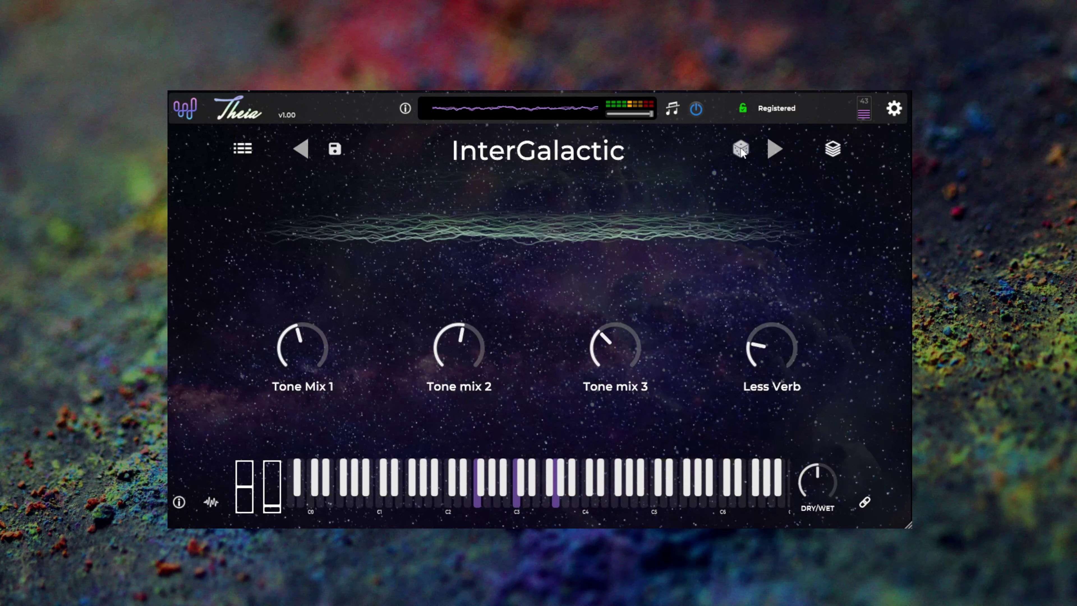
click(740, 148)
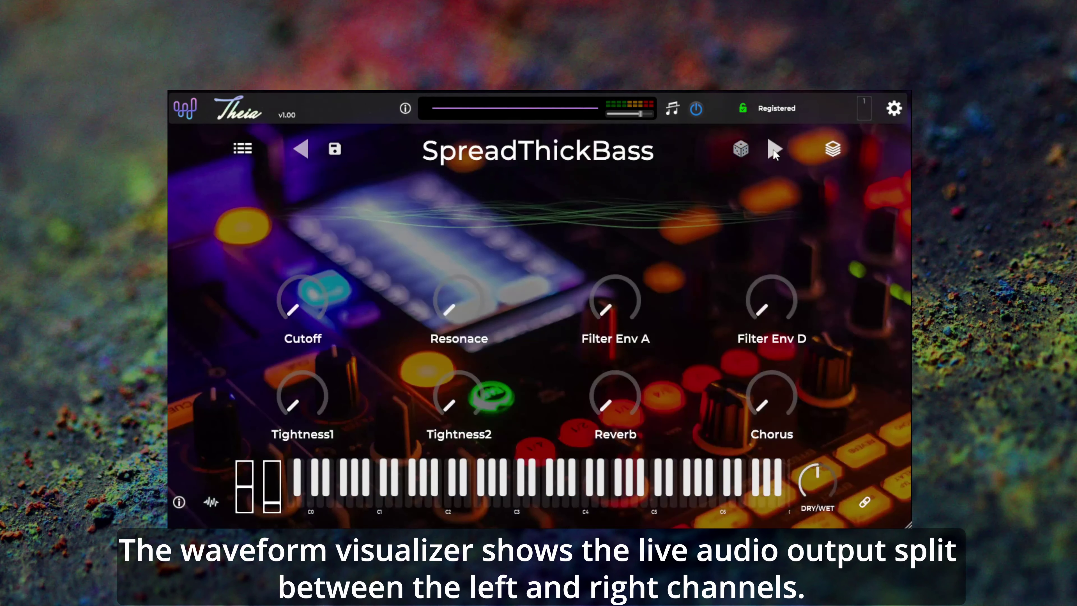
click(306, 154)
click(304, 150)
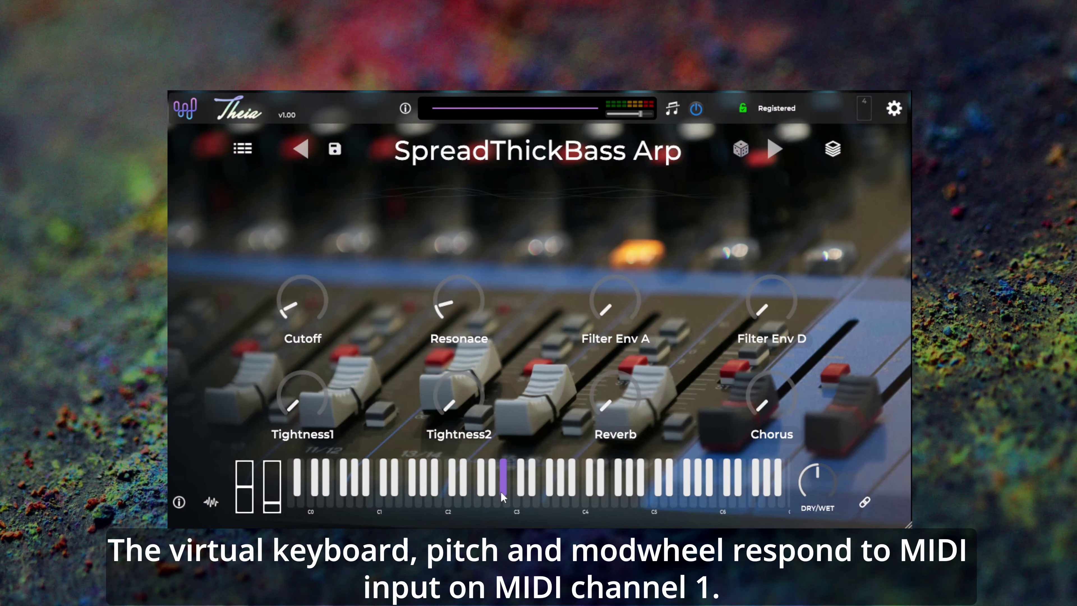
- Play several notes around C3 on the virtual keyboard, striking the keys at different heights to vary velocity
click(496, 503)
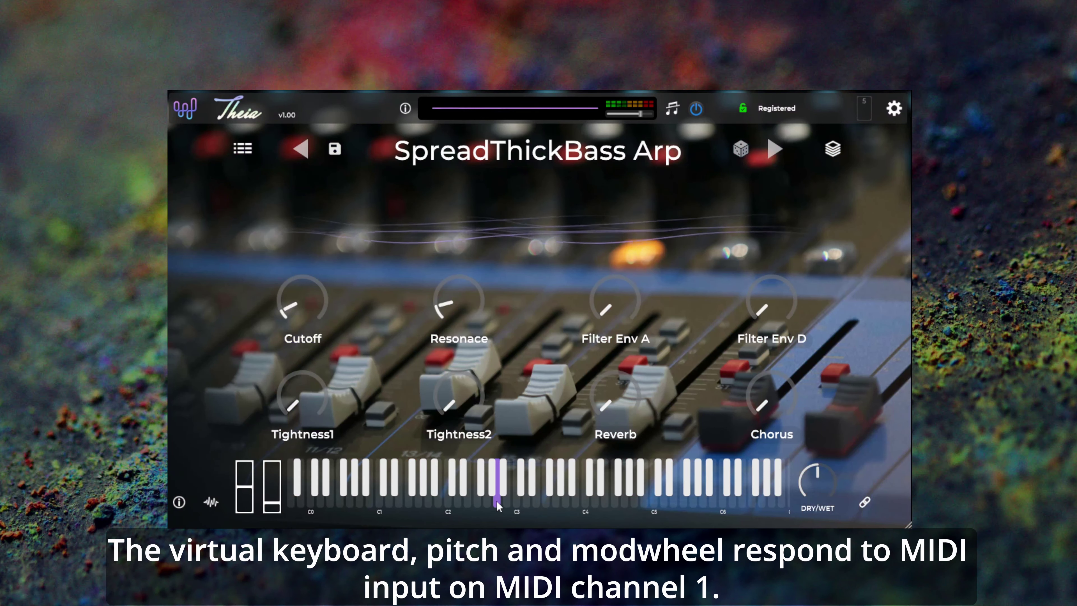
click(530, 478)
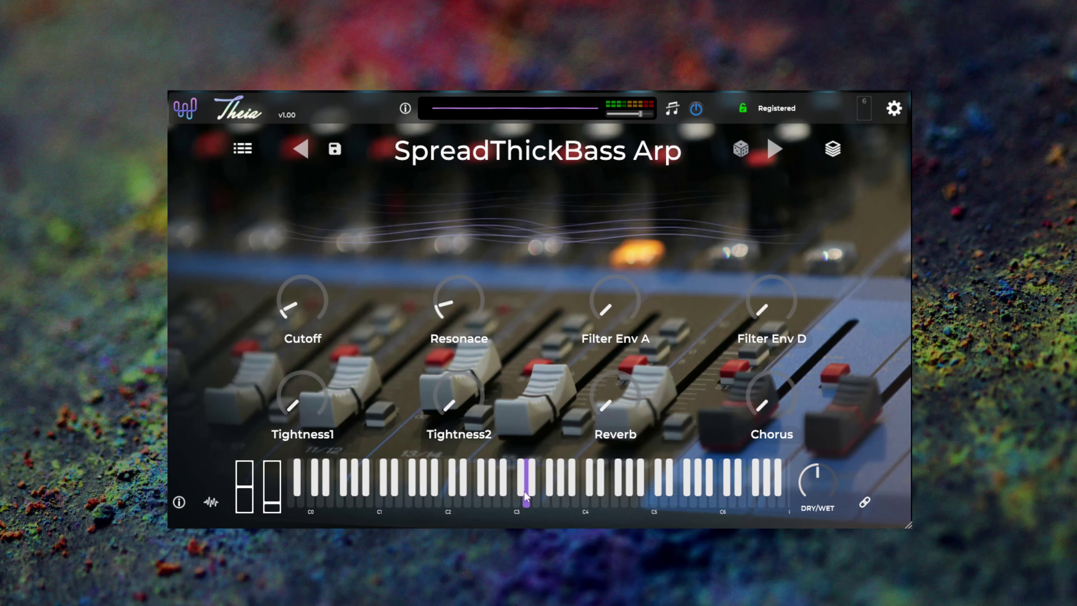
click(520, 491)
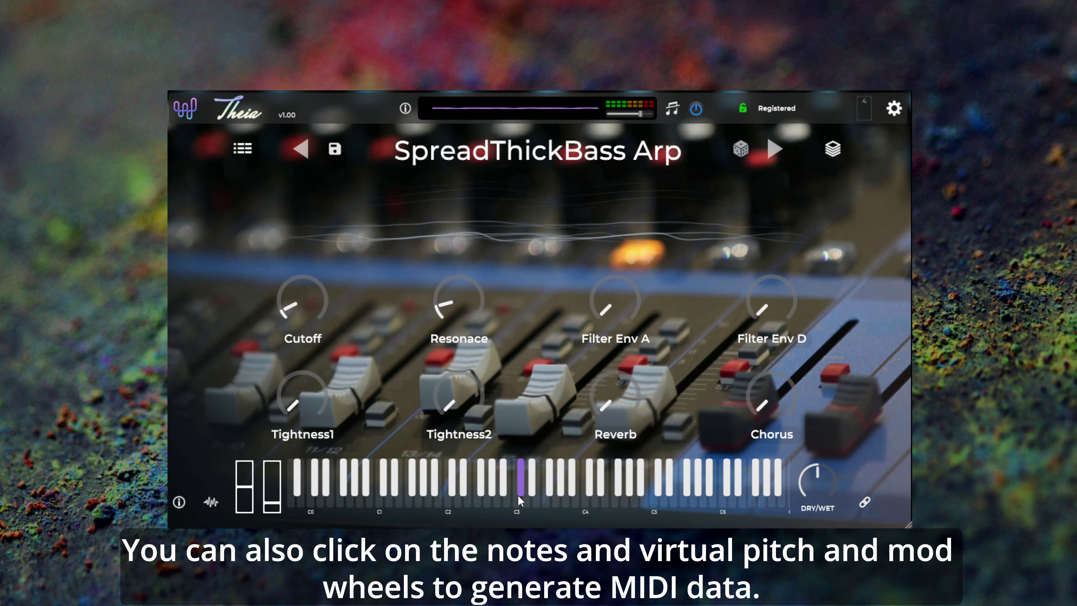
click(517, 505)
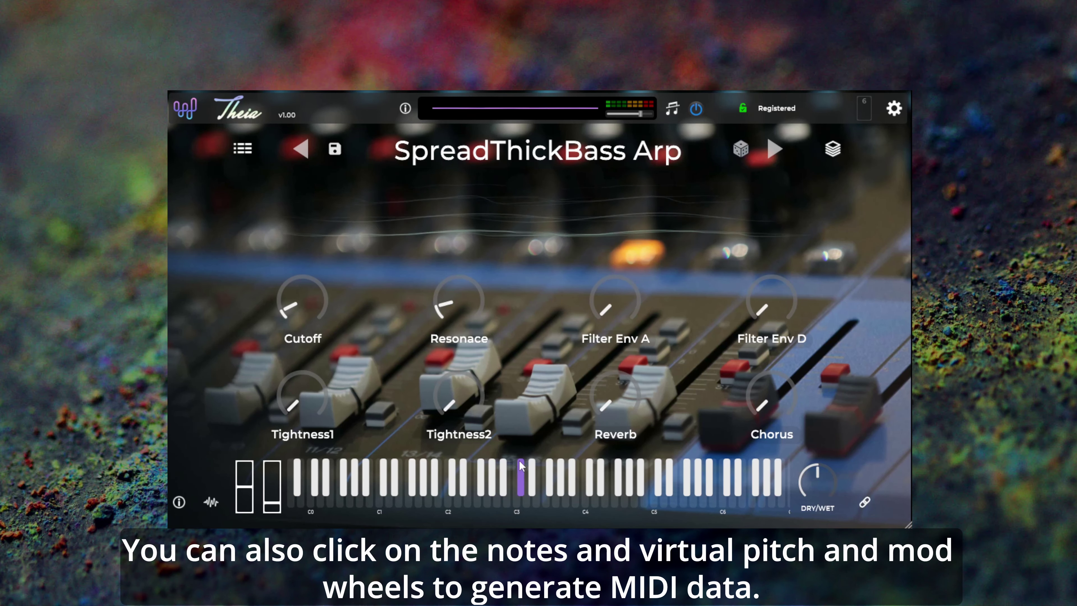
- Raise the virtual mod wheel to nearly halfway and adjust the Cutoff macro
click(277, 500)
mouse_move(277, 501)
mouse_down()
mouse_move(278, 474)
mouse_move(280, 495)
mouse_up()
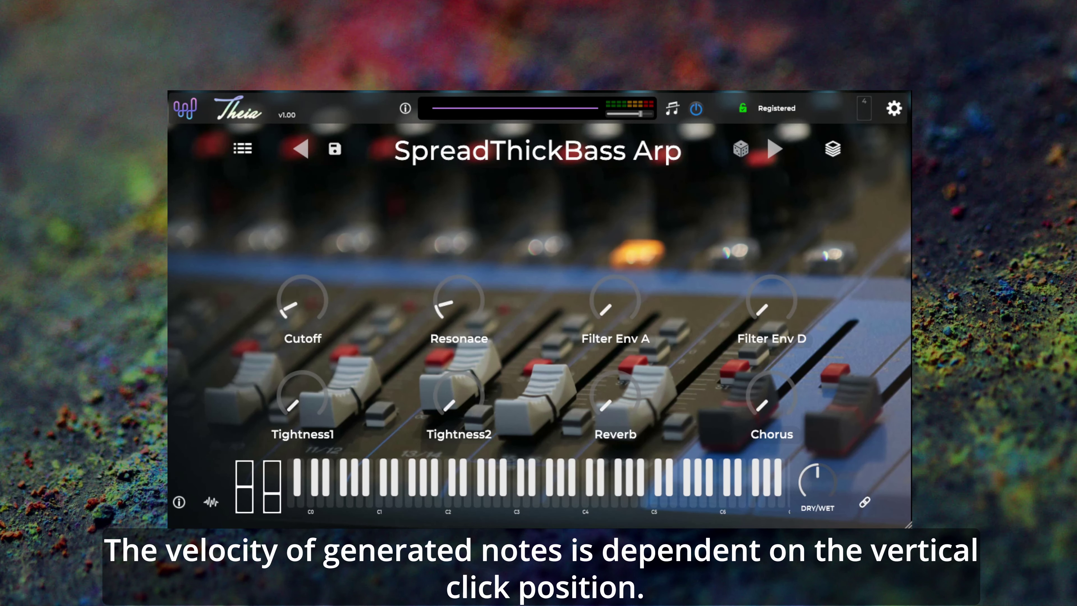
mouse_move(182, 502)
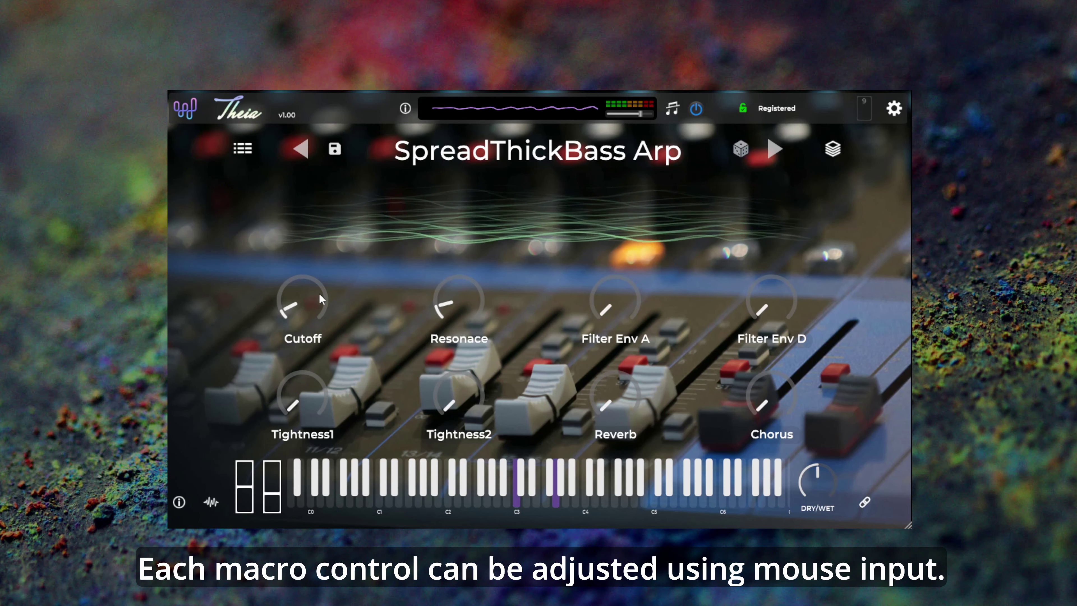
drag(310, 293, 482, 250)
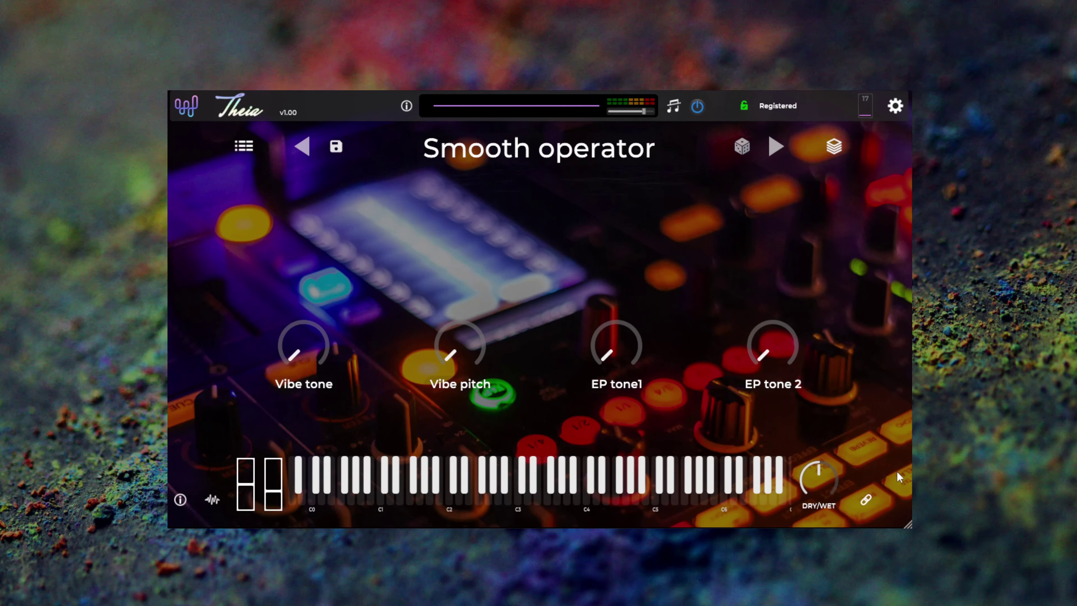
- Show the MIDI CC assignments of the Smooth operator patch's macro controls and hide them again
click(863, 499)
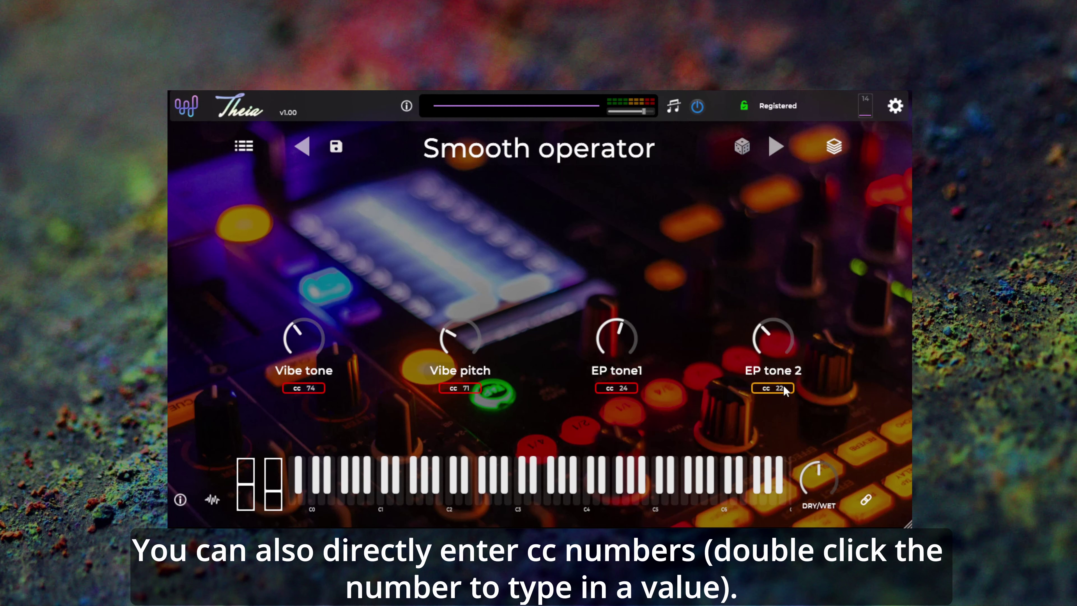
click(866, 501)
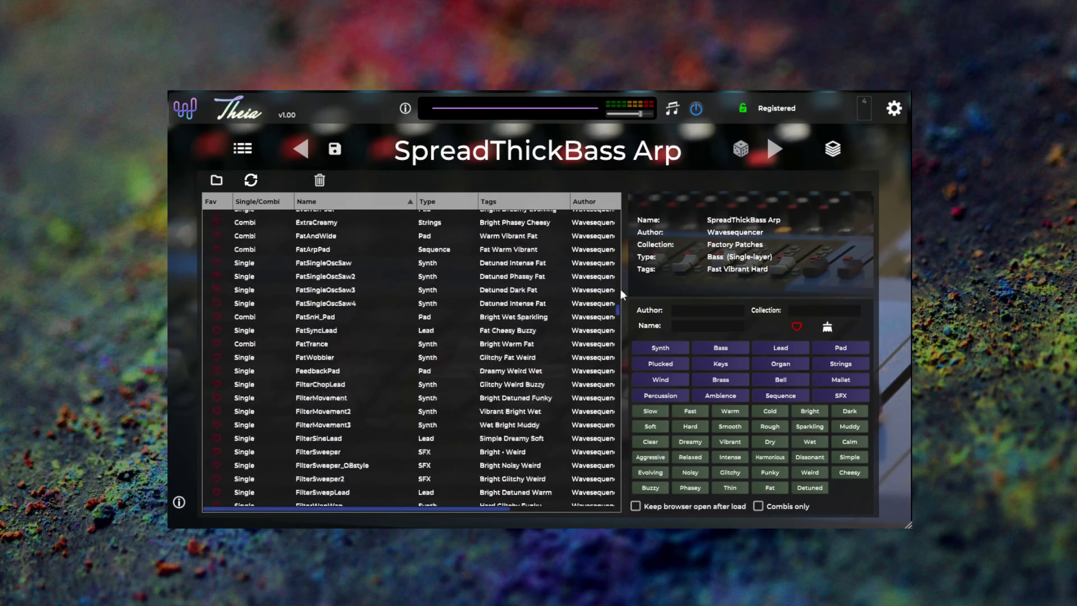
- Look through the patch browser's list and load the Classic EP patch
scroll(620, 219, up, 15)
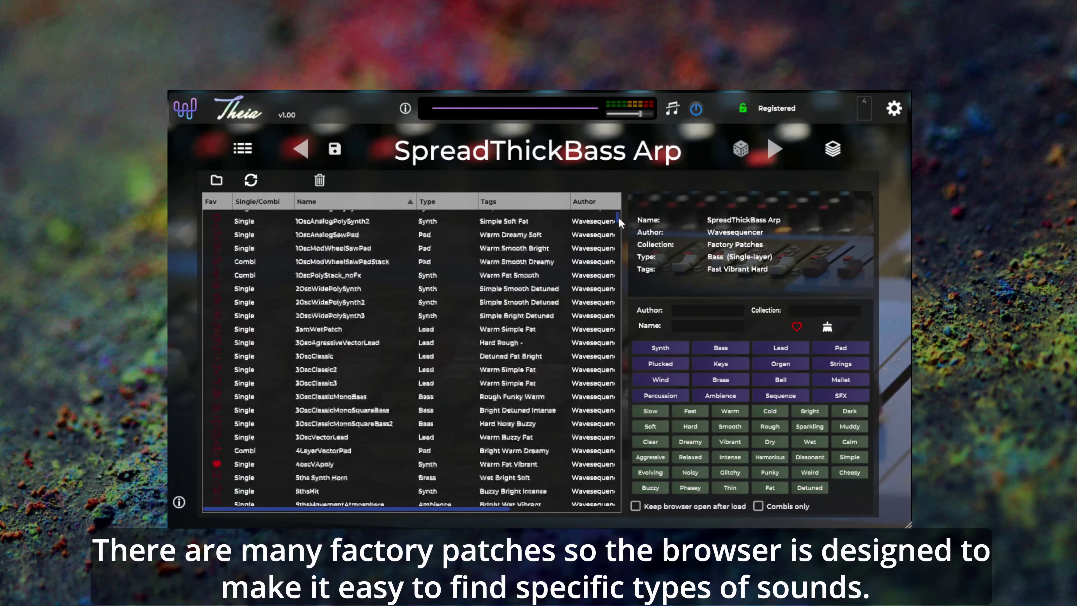
drag(622, 218, 619, 265)
scroll(341, 373, down, 5)
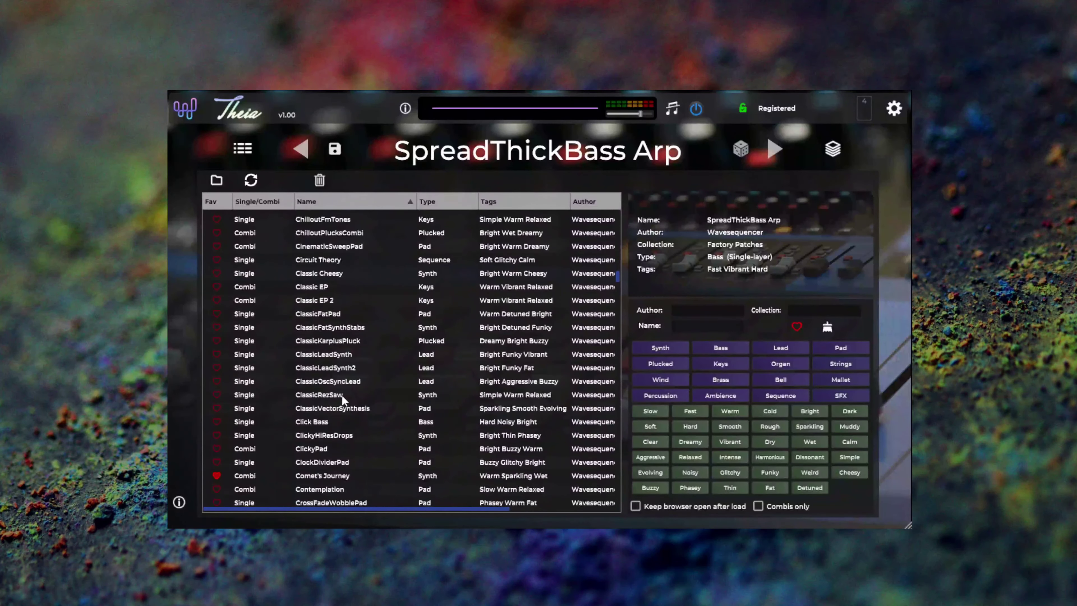
click(314, 285)
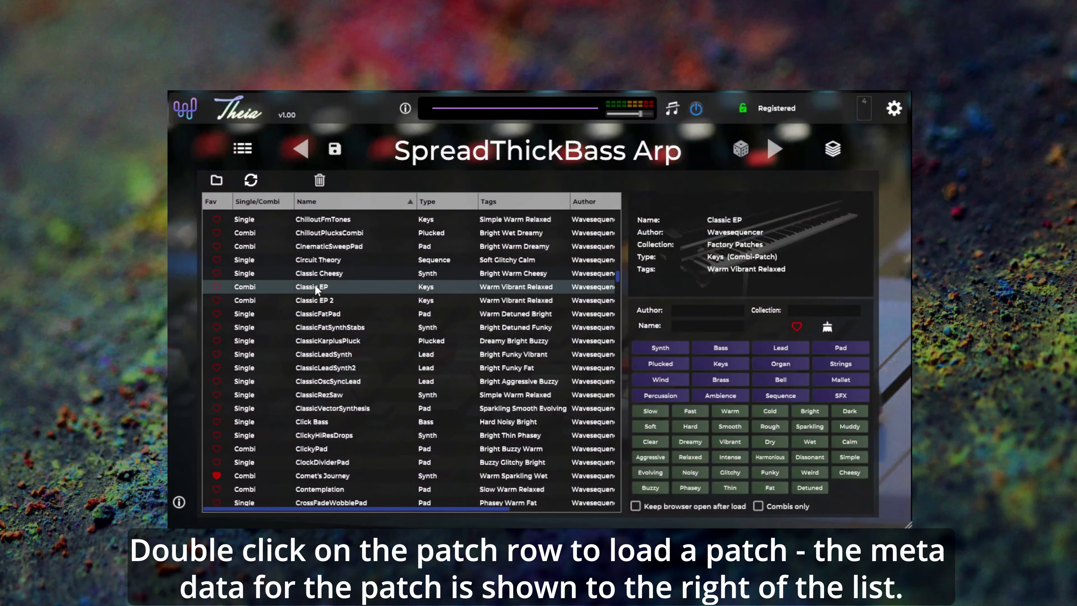
double_click(315, 285)
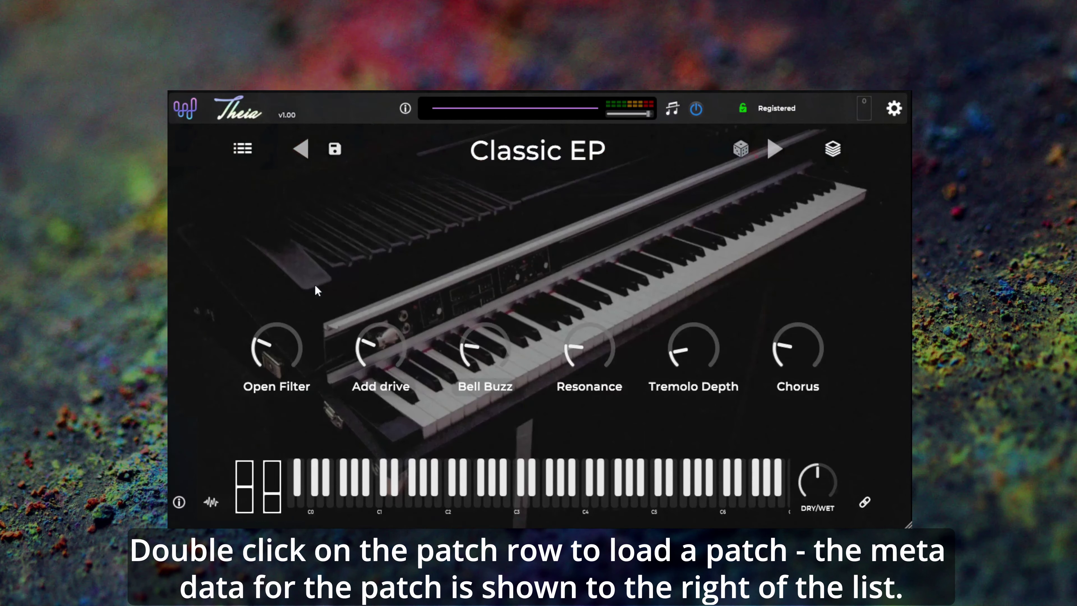
- Reopen the patch browser, enable keeping it open after loading, and load the Comet's Journey patch
click(238, 154)
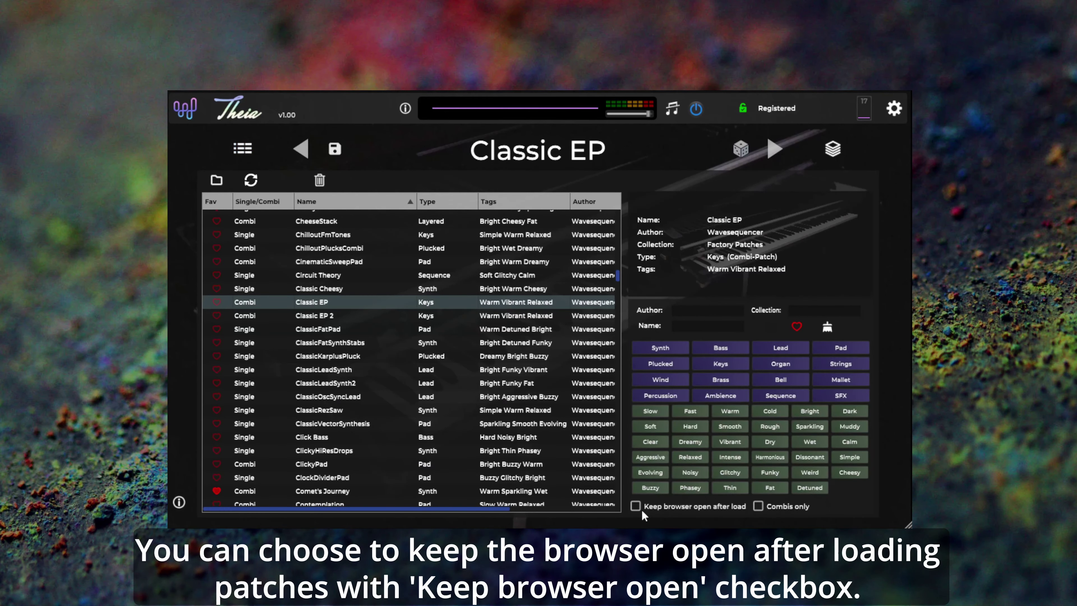
click(636, 507)
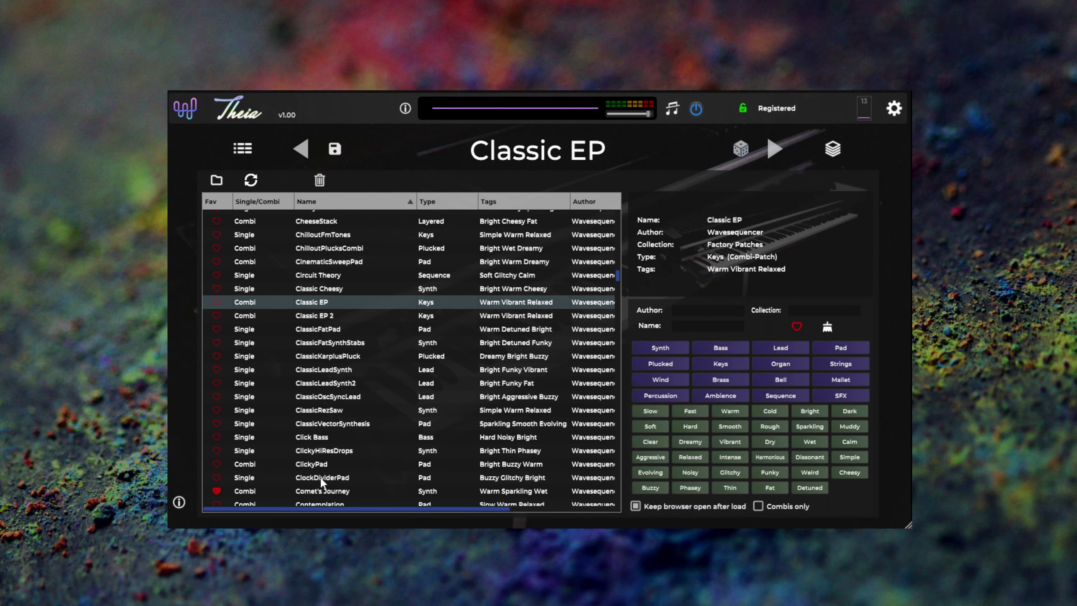
double_click(321, 490)
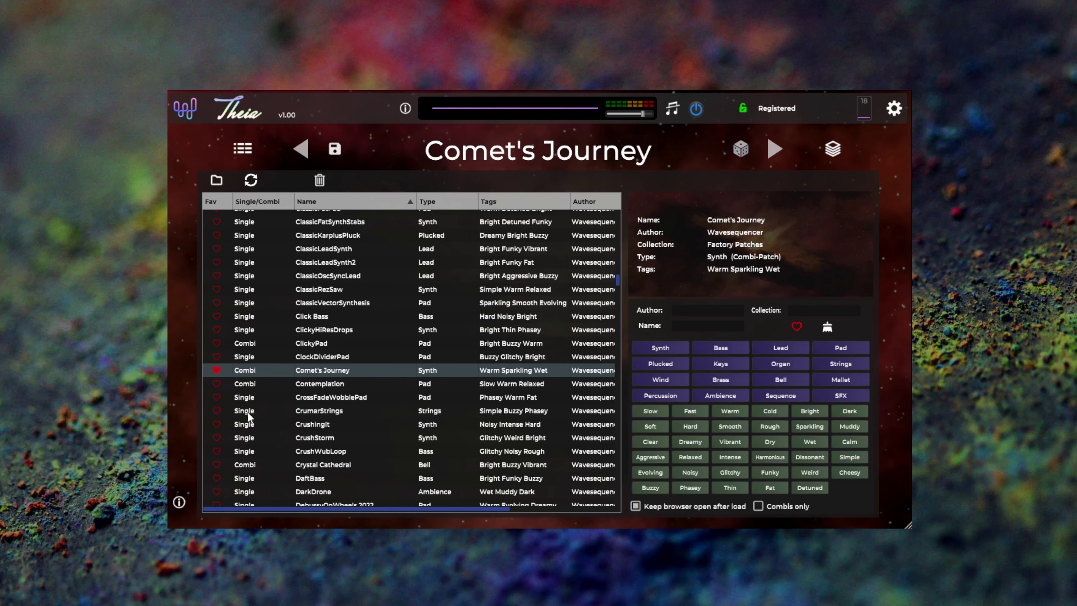
- Filter the patch list to show only combis marked as favourites
click(758, 507)
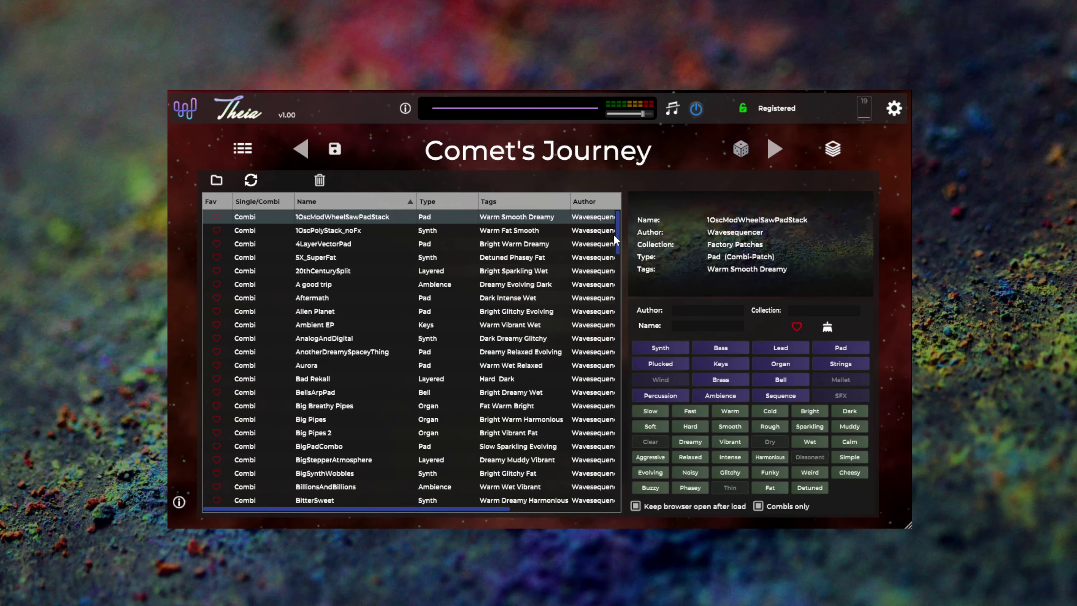
drag(614, 240, 613, 272)
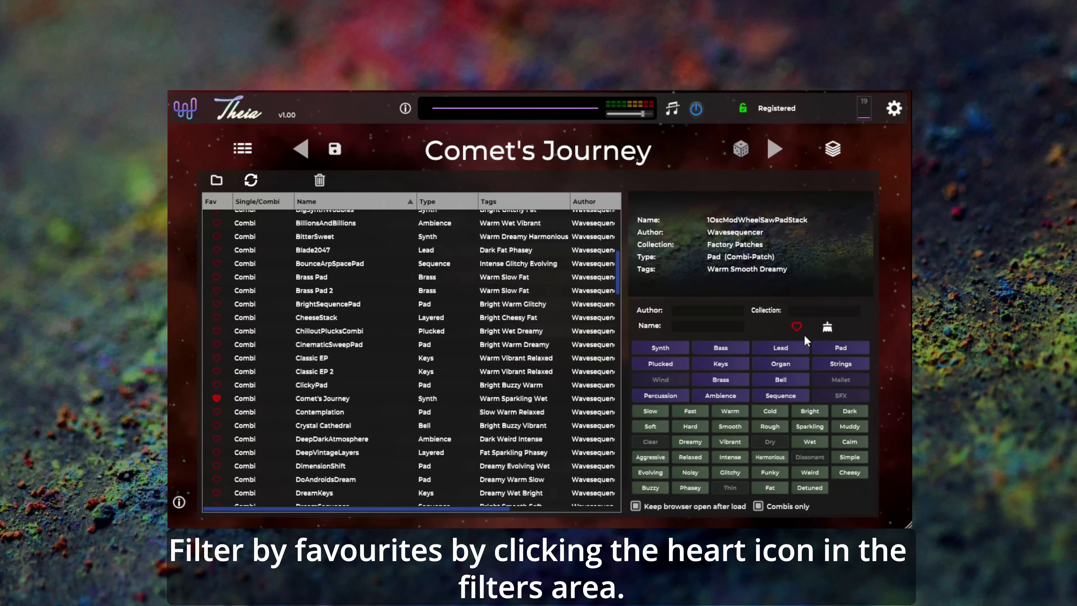
click(797, 327)
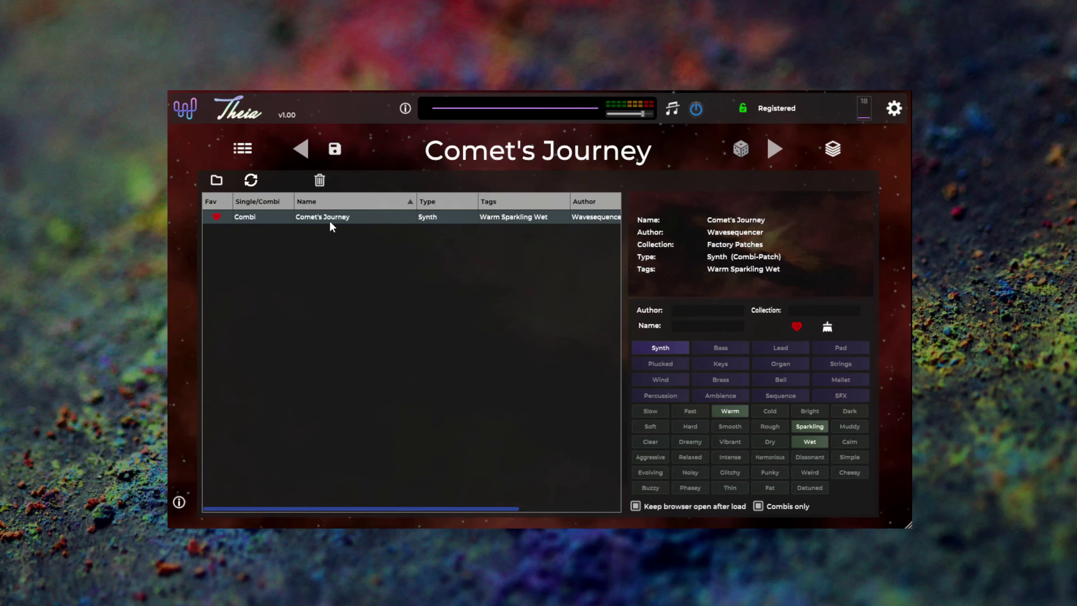
- Clear the favourites filter from the patch list and mark the Classic EP combi as a favourite
click(797, 327)
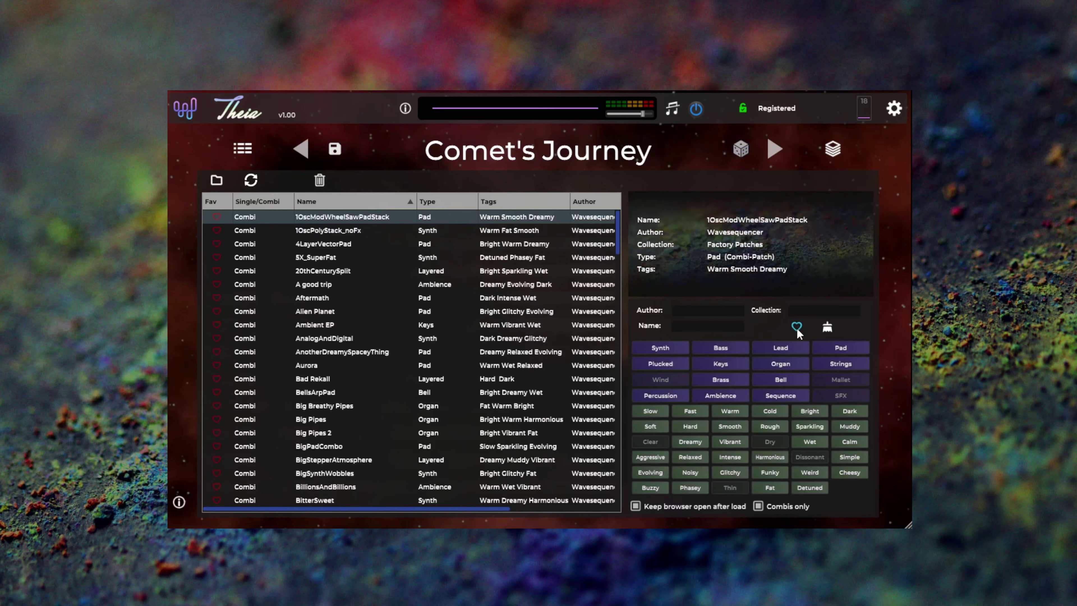
scroll(276, 369, down, 4)
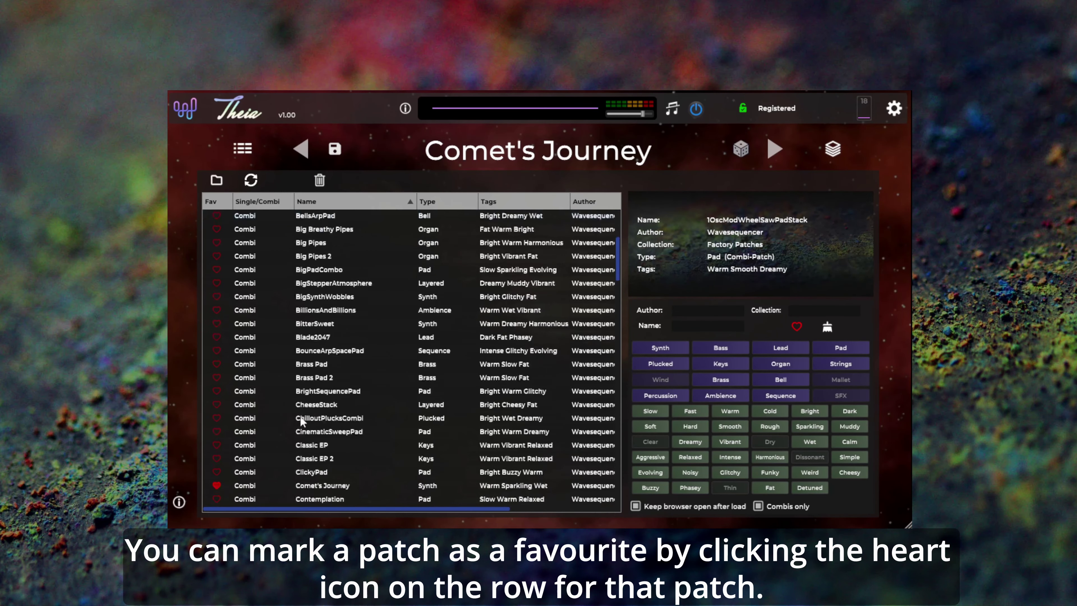
click(217, 446)
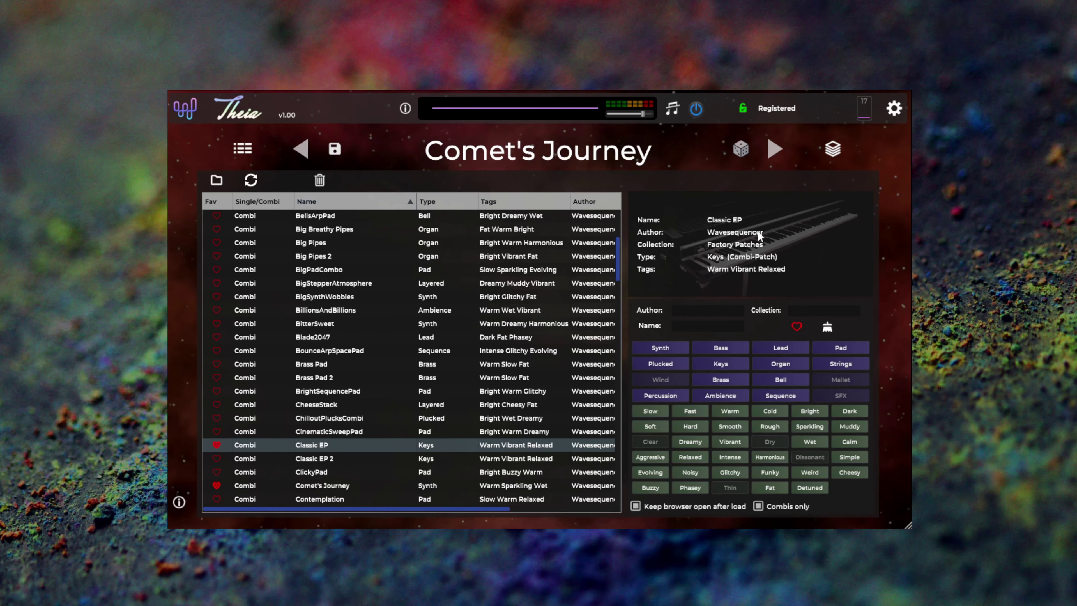
- Show the patch folder browser, look into the FactoryPatches folder, return to its parent folder and hide the folder browser
click(216, 180)
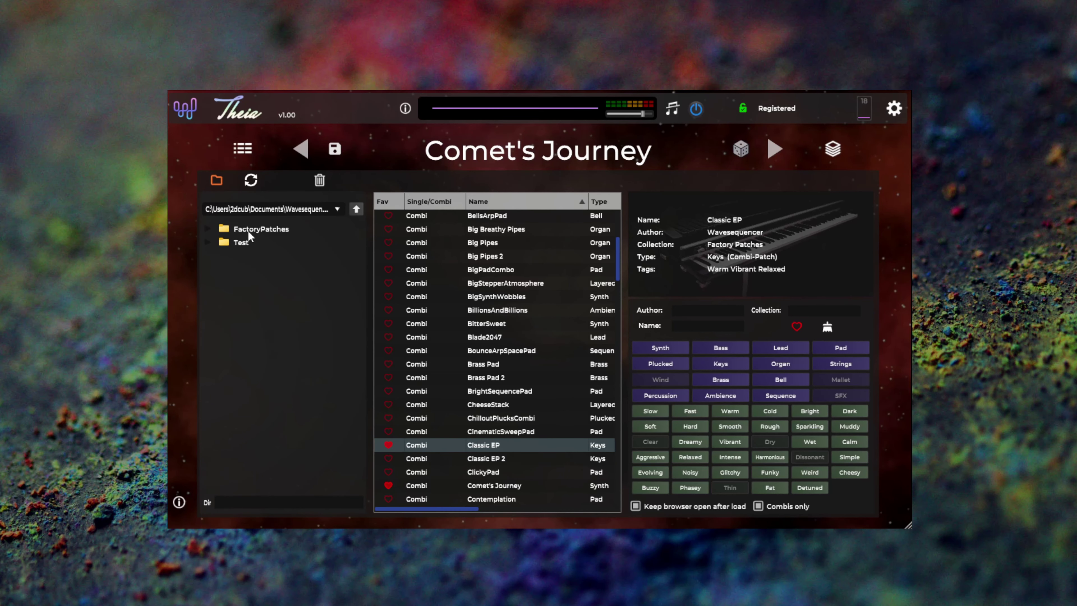
click(263, 230)
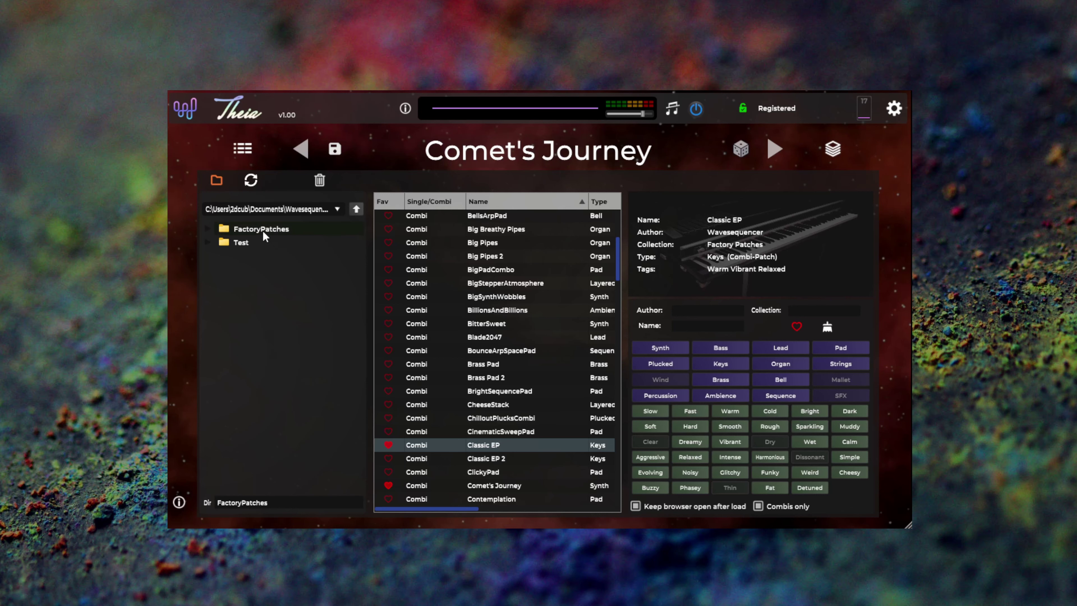
double_click(282, 232)
click(358, 207)
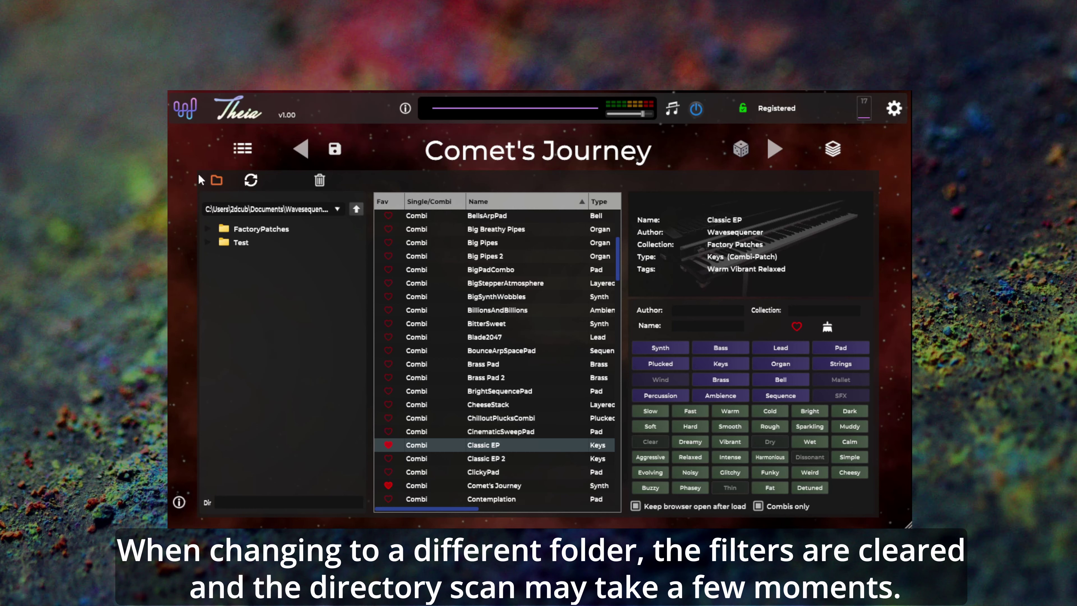
click(215, 180)
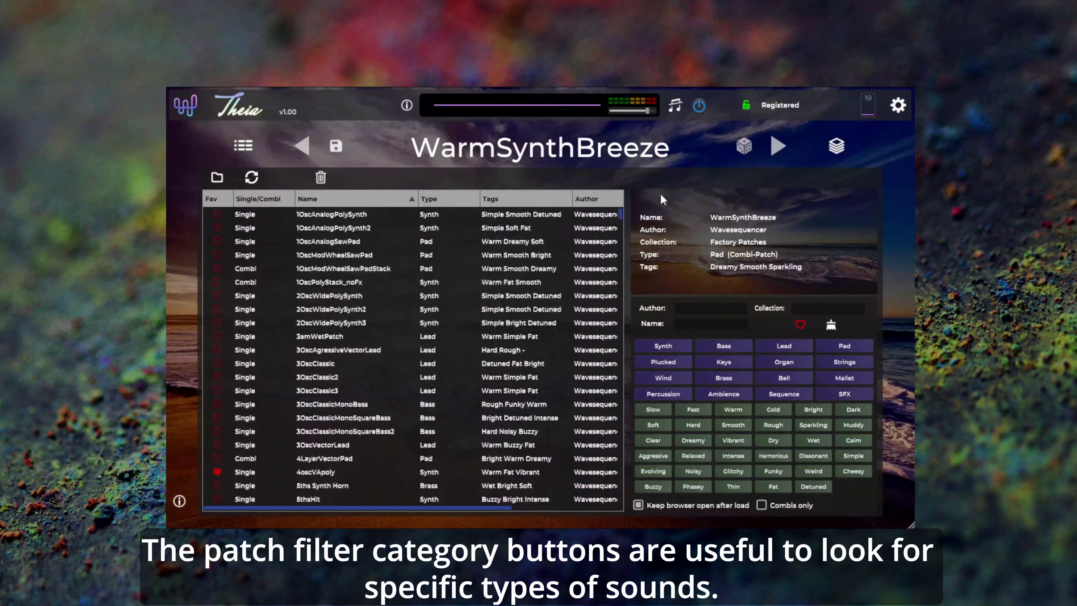
- Filter the patch list by one instrument type at a time: Synth, Bass, Lead, Pad, Synth again and Lead again
click(670, 343)
click(719, 346)
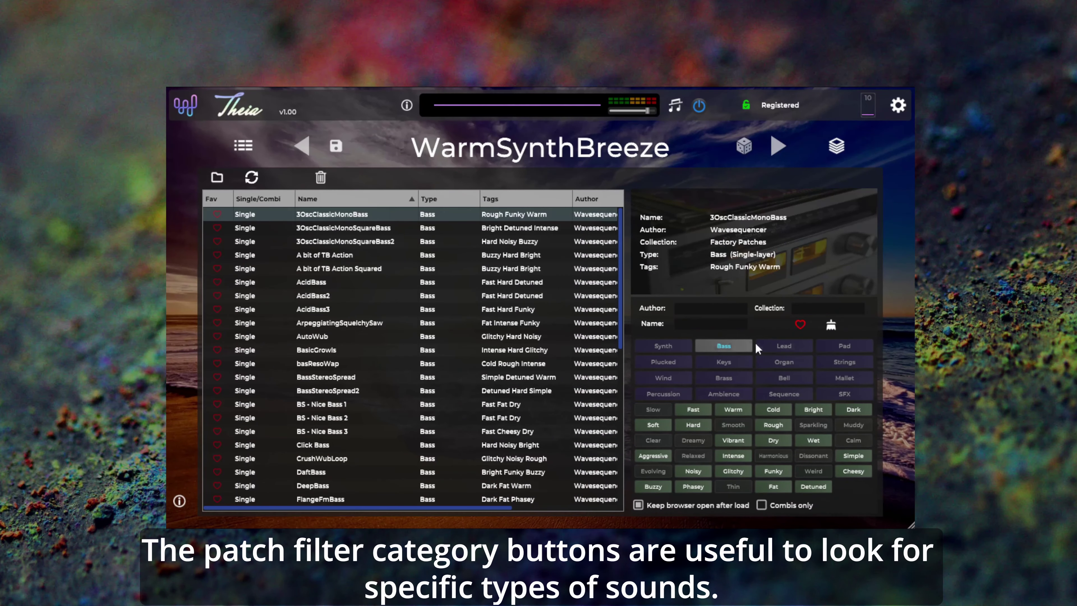
click(780, 346)
click(845, 346)
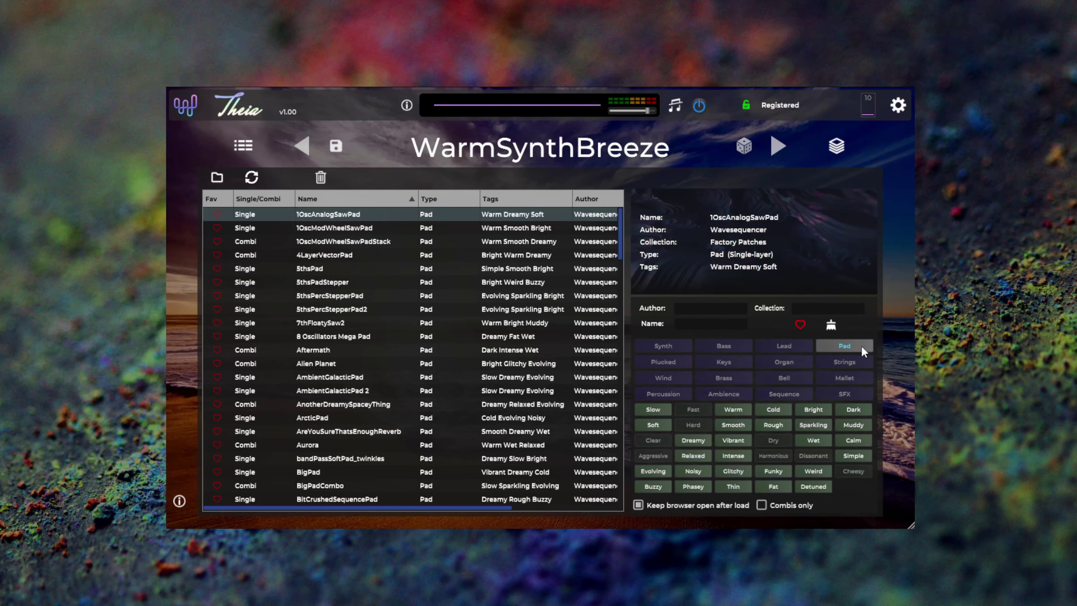
click(660, 345)
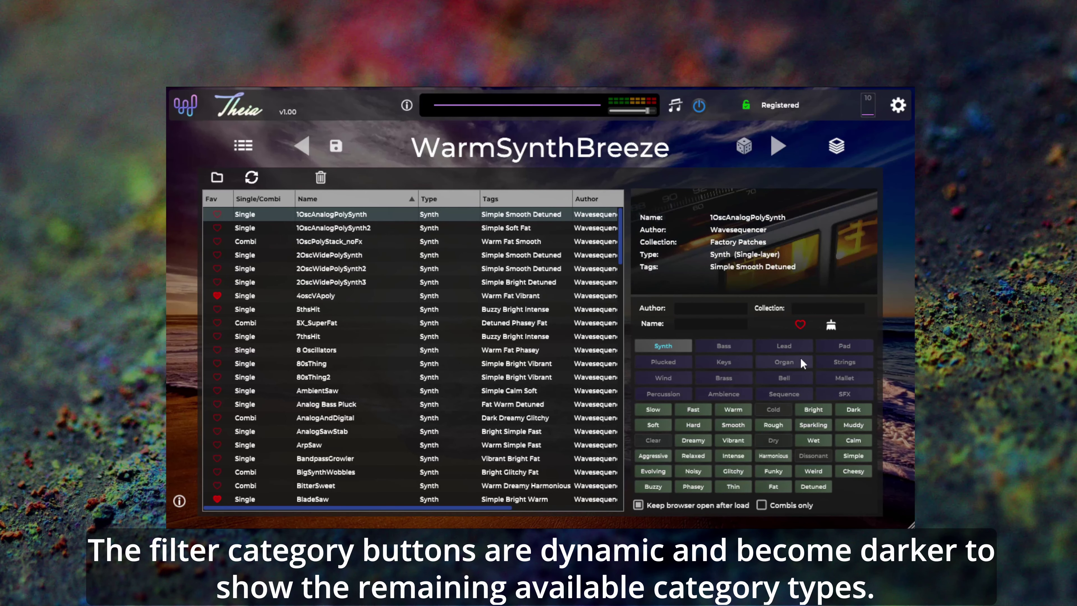
click(784, 346)
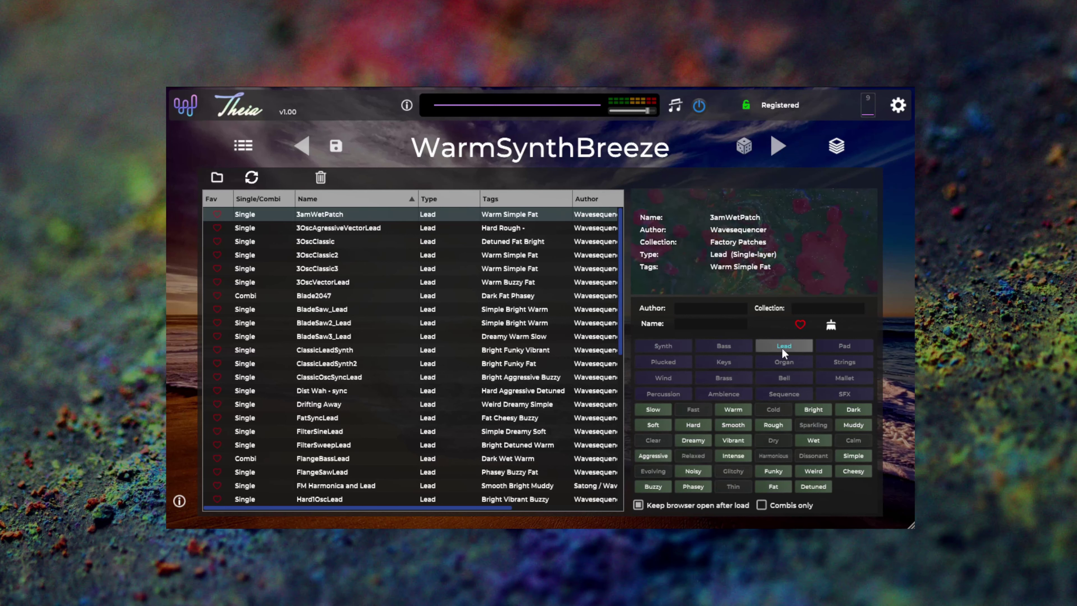
- Filter the patch list to Keys patches tagged Warm and Fat
click(724, 365)
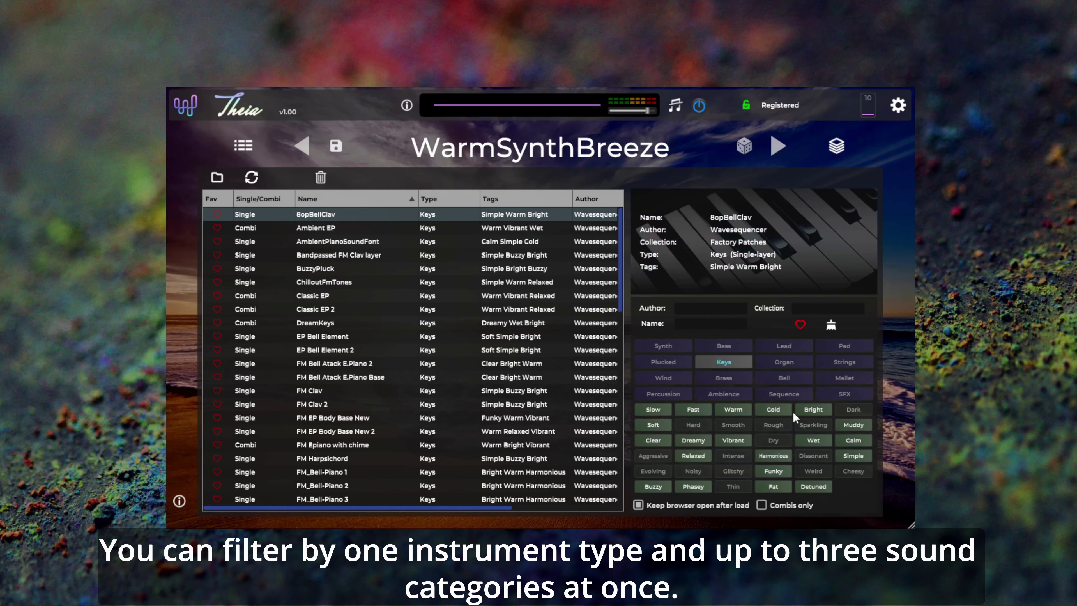
click(738, 410)
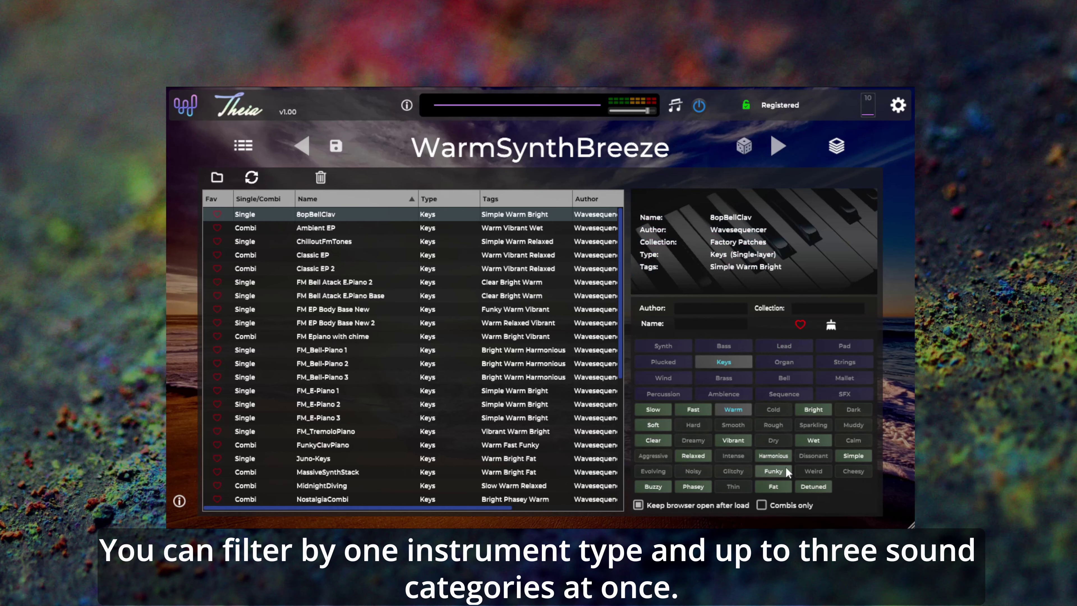
click(778, 490)
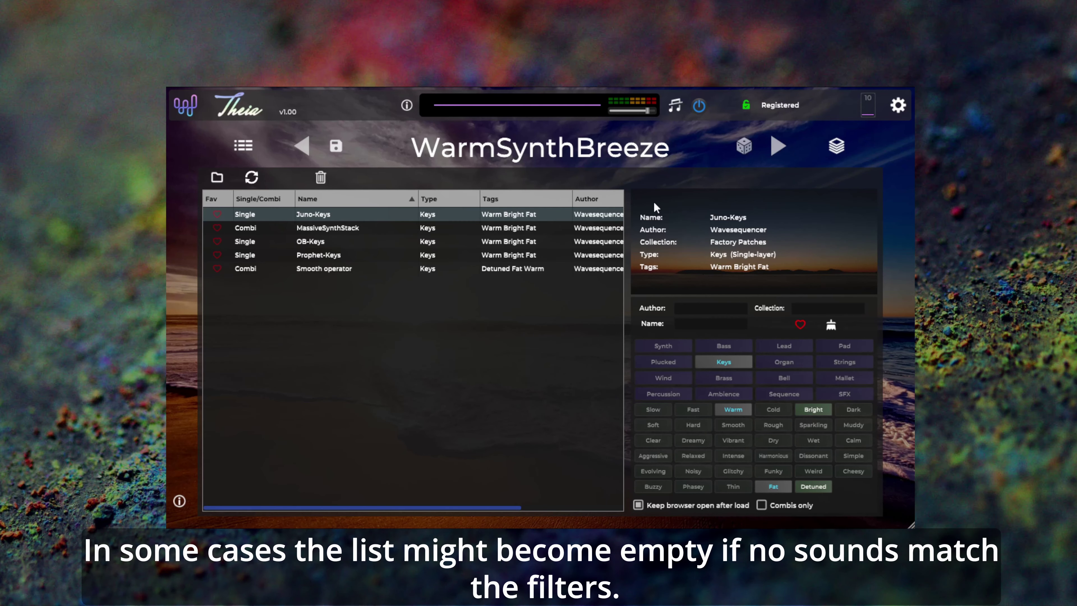
- Load three random patches from the filtered list, then step back two patches within it
click(740, 149)
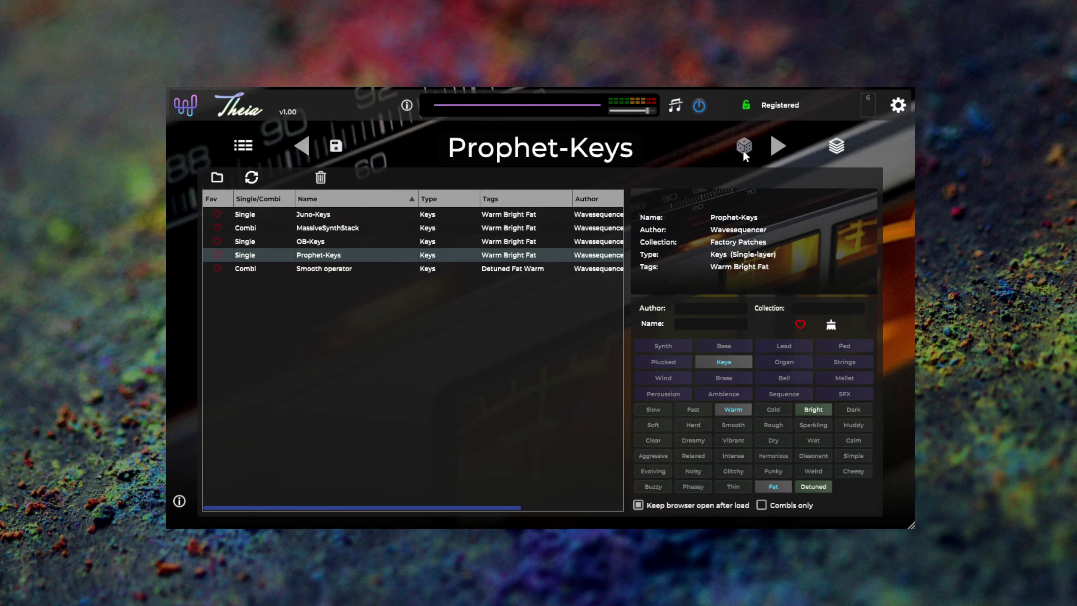
click(743, 149)
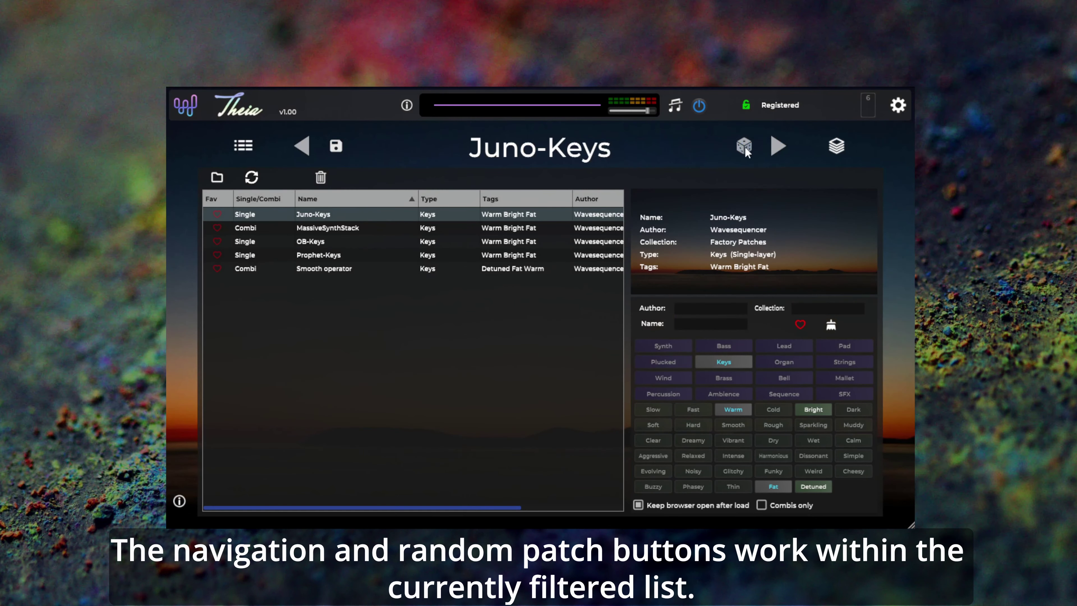
click(746, 144)
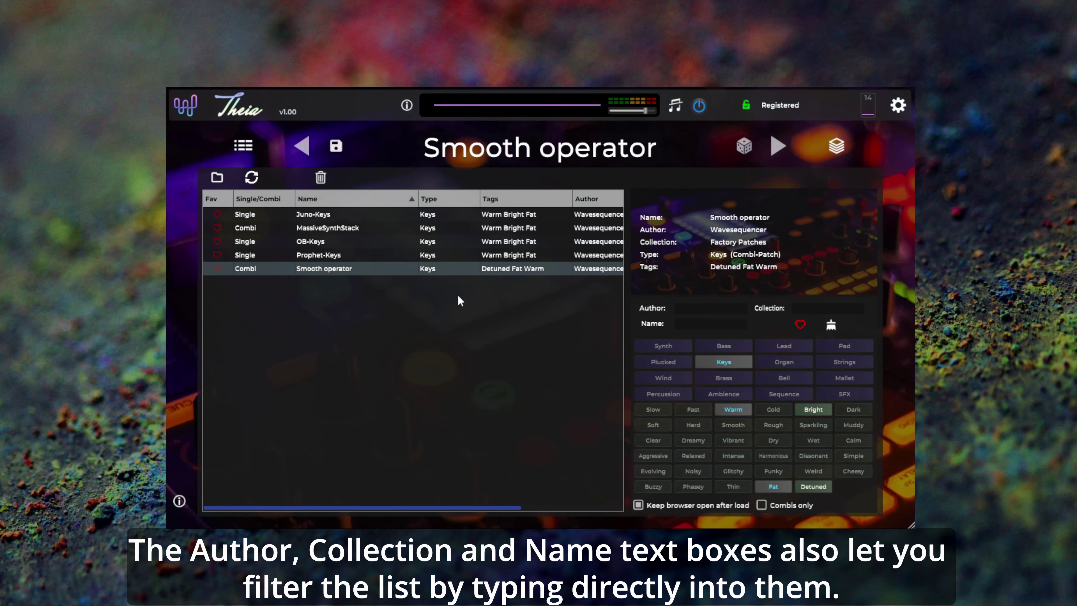
click(306, 147)
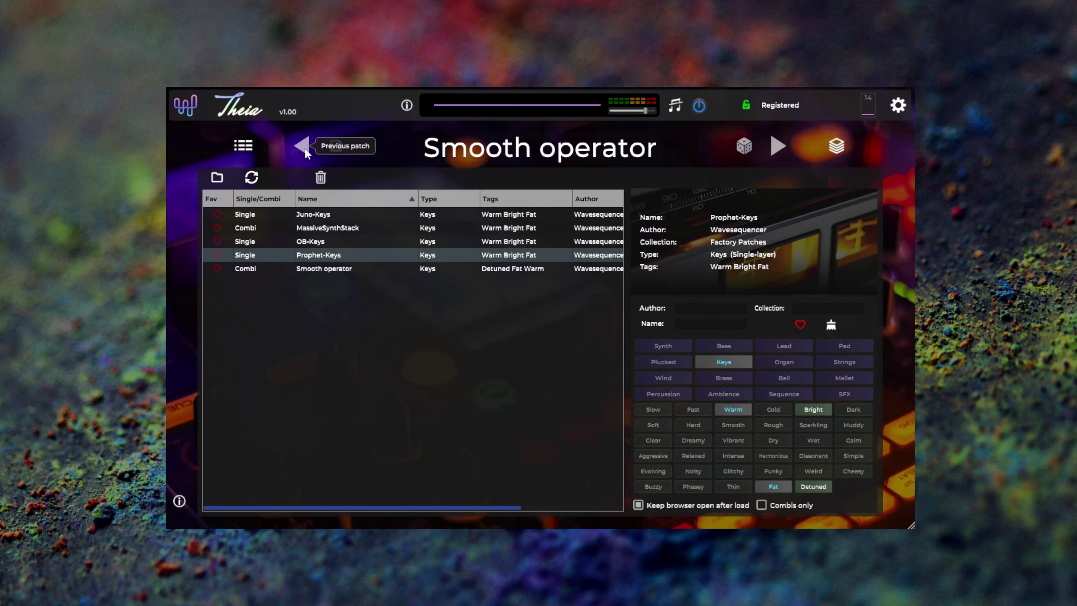
click(304, 148)
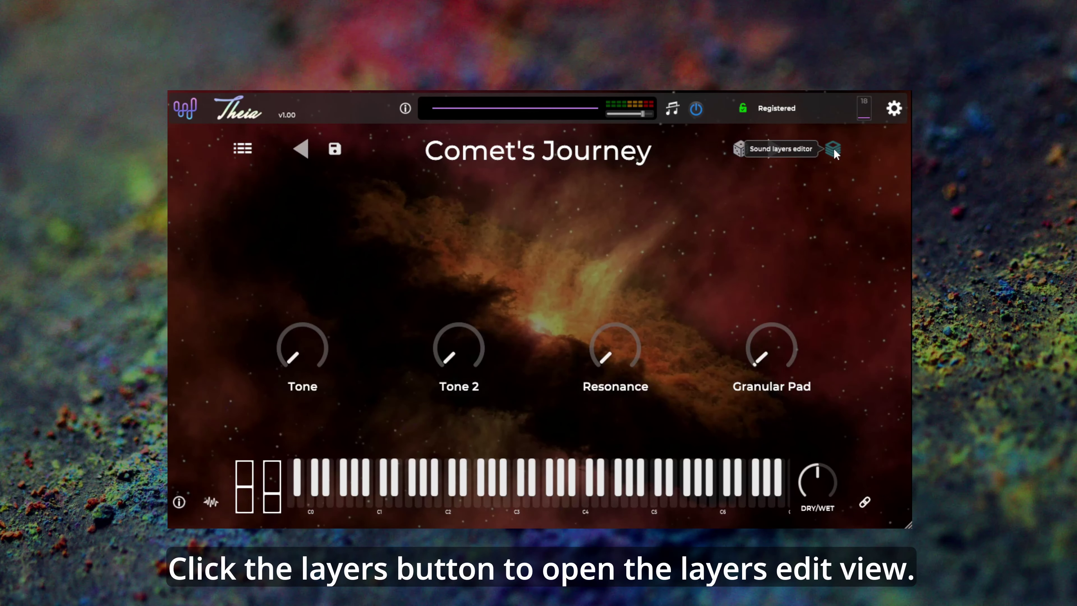
- Open the sound layers editor for Comet's Journey and view the Eccentric Orbit layer's MIDI channel choices without changing the channel
click(833, 148)
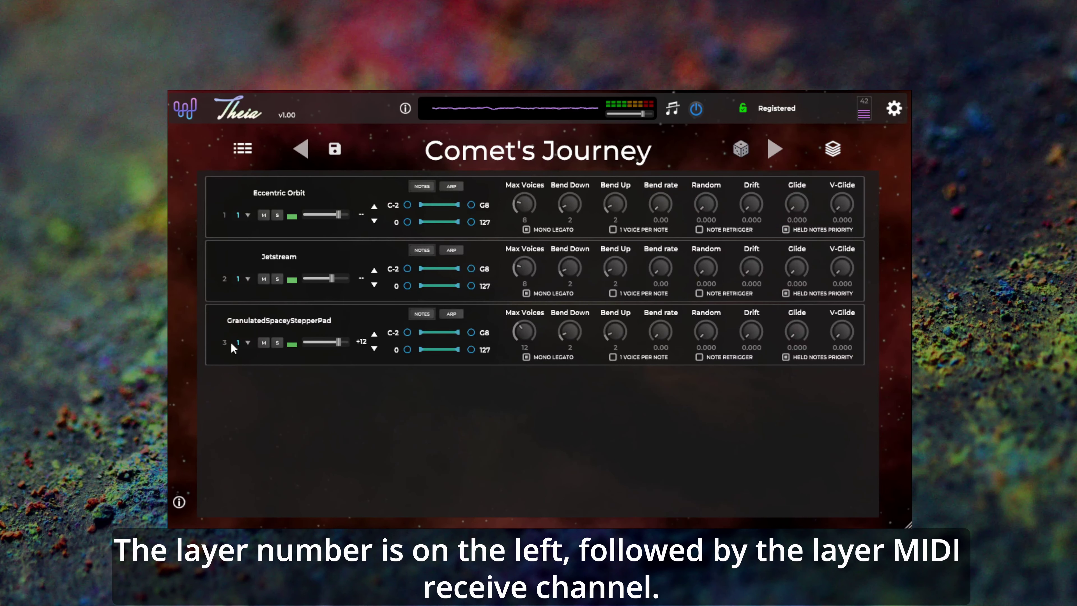
click(249, 210)
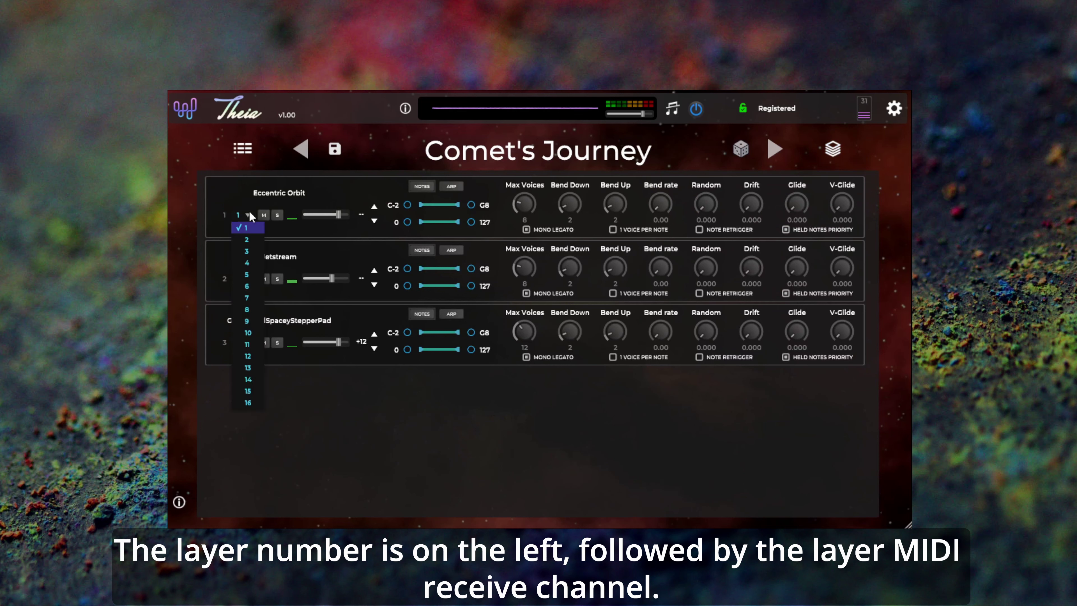
click(248, 212)
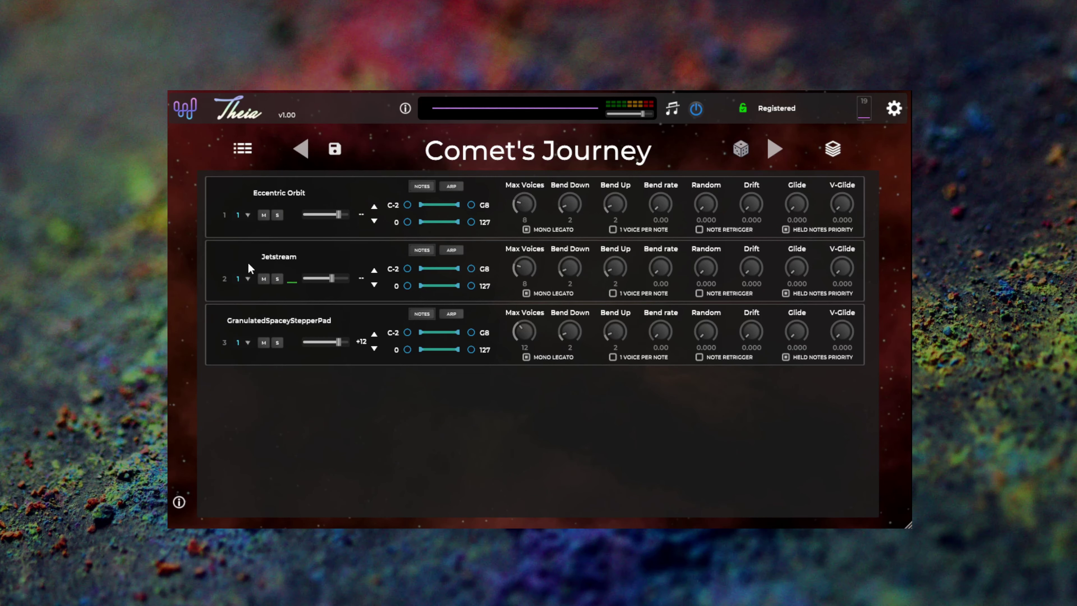
- Mute the Eccentric Orbit layer, solo Jetstream and GranulatedSpaceyStepperPad one after the other, and release all mutes and solos
click(265, 214)
click(277, 279)
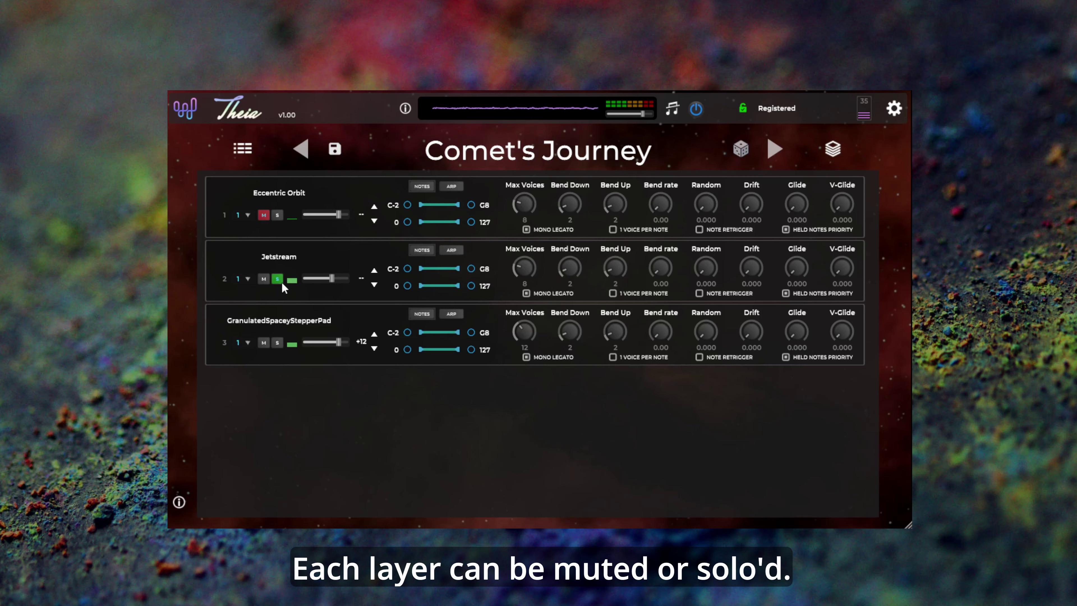
click(277, 279)
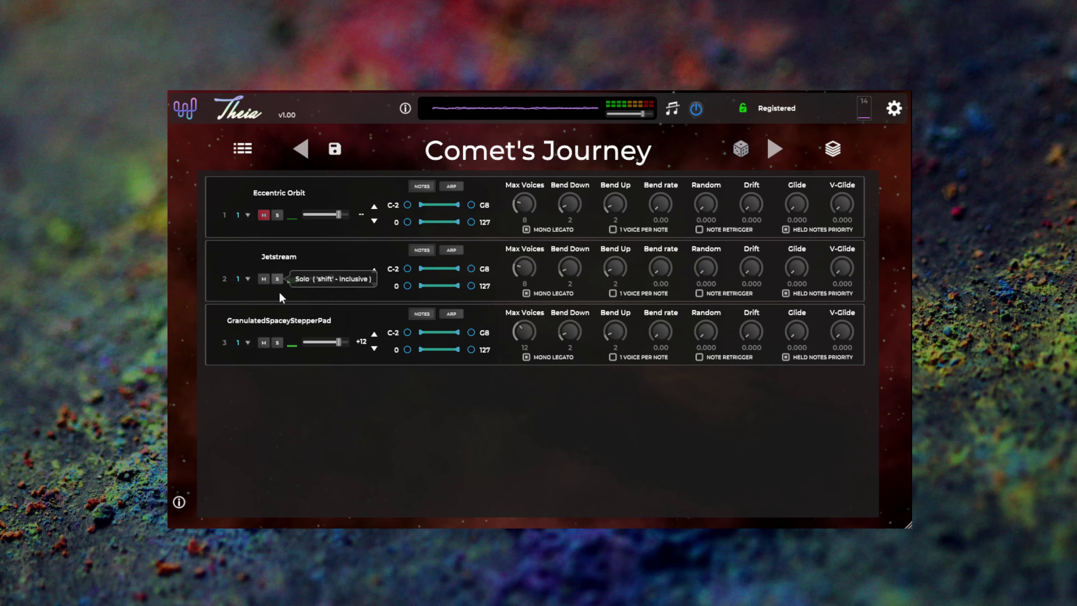
click(278, 342)
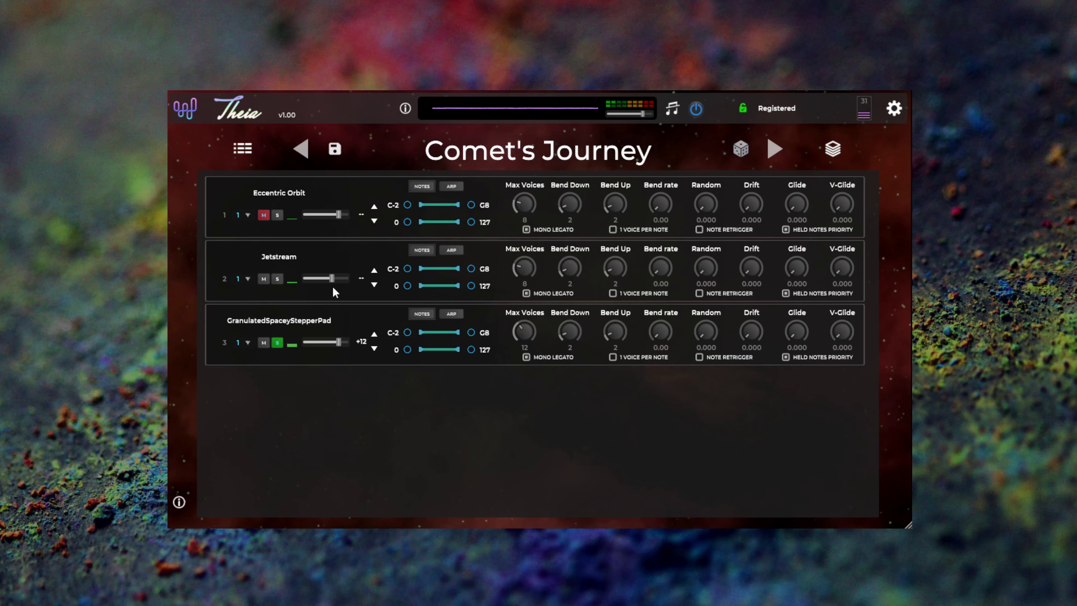
click(277, 343)
click(264, 215)
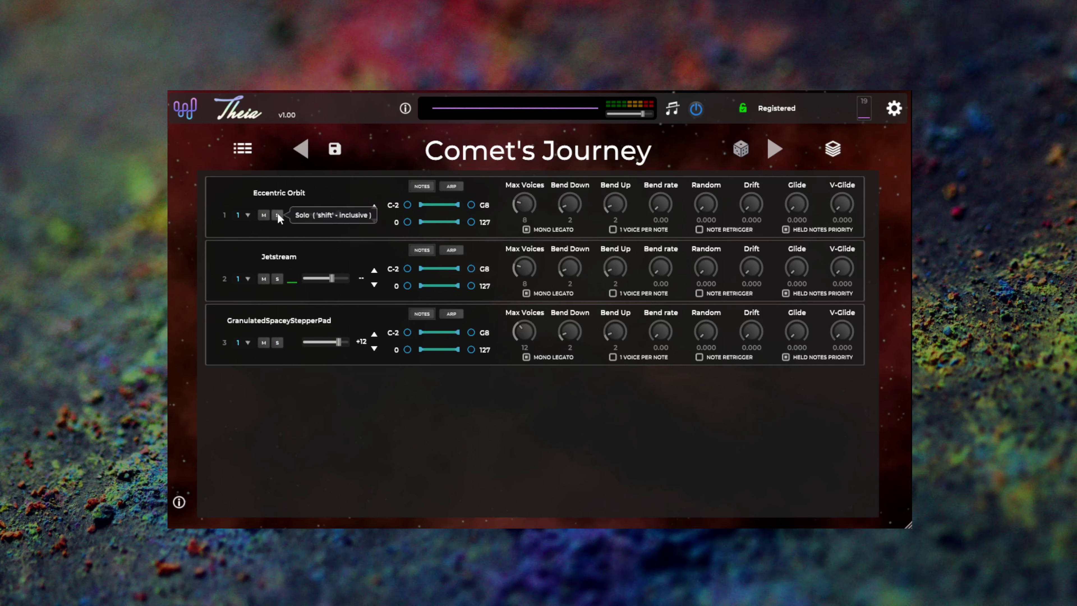
- Solo the Eccentric Orbit and Jetstream layers together, then release both solos
click(278, 215)
click(277, 278)
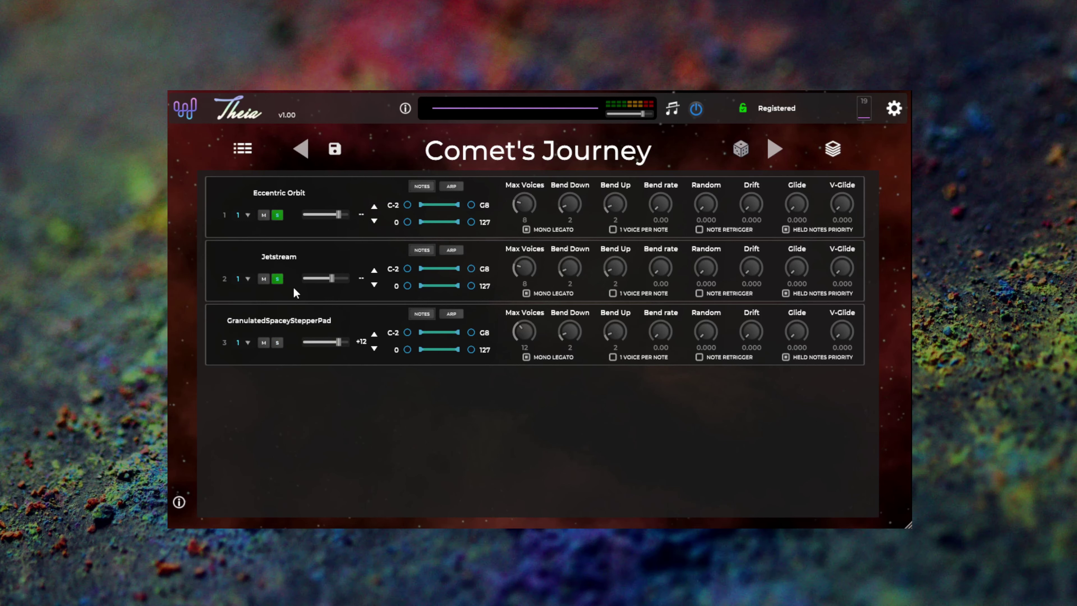
click(280, 215)
click(278, 279)
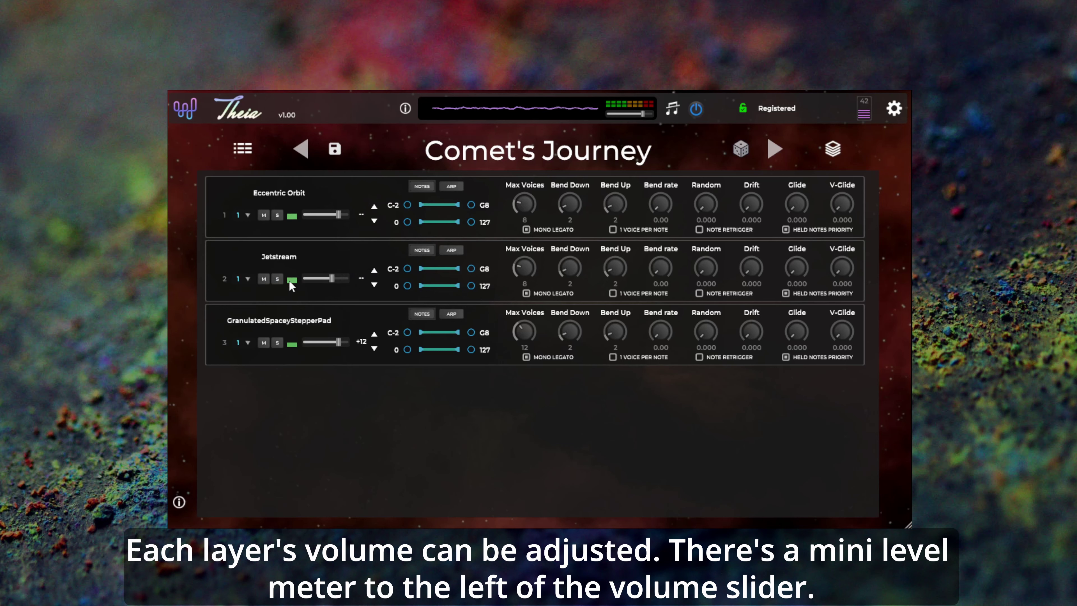
- Lower the Eccentric Orbit layer's volume slightly and transpose the layer up 12 semitones
mouse_move(339, 212)
mouse_down()
mouse_move(320, 215)
mouse_move(335, 215)
mouse_up()
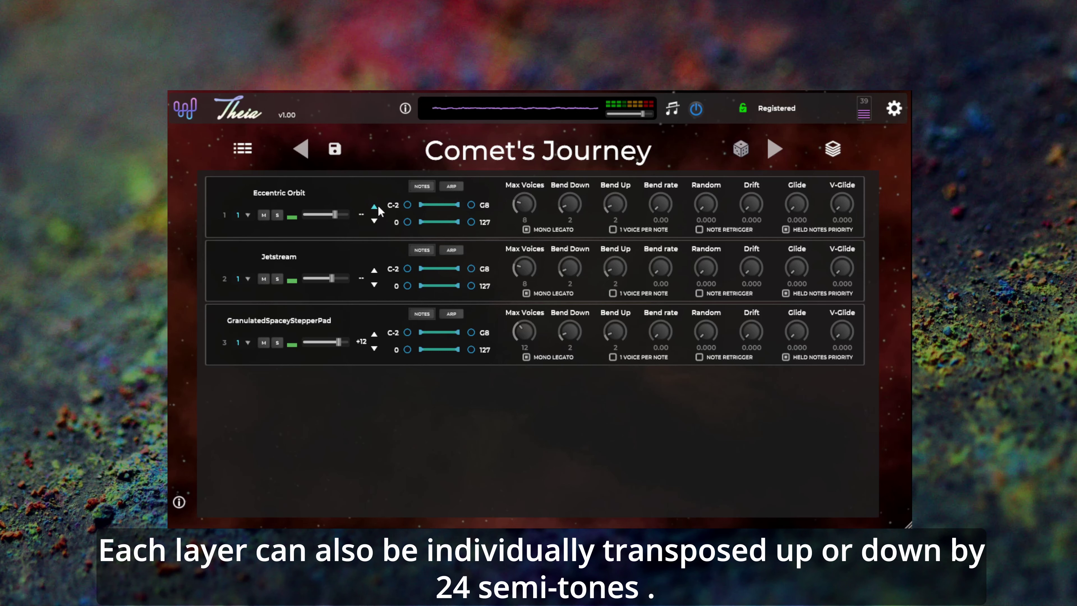
click(376, 206)
click(375, 205)
click(375, 205)
click(375, 206)
click(375, 206)
click(375, 205)
click(374, 207)
click(375, 207)
click(374, 207)
click(375, 208)
click(373, 208)
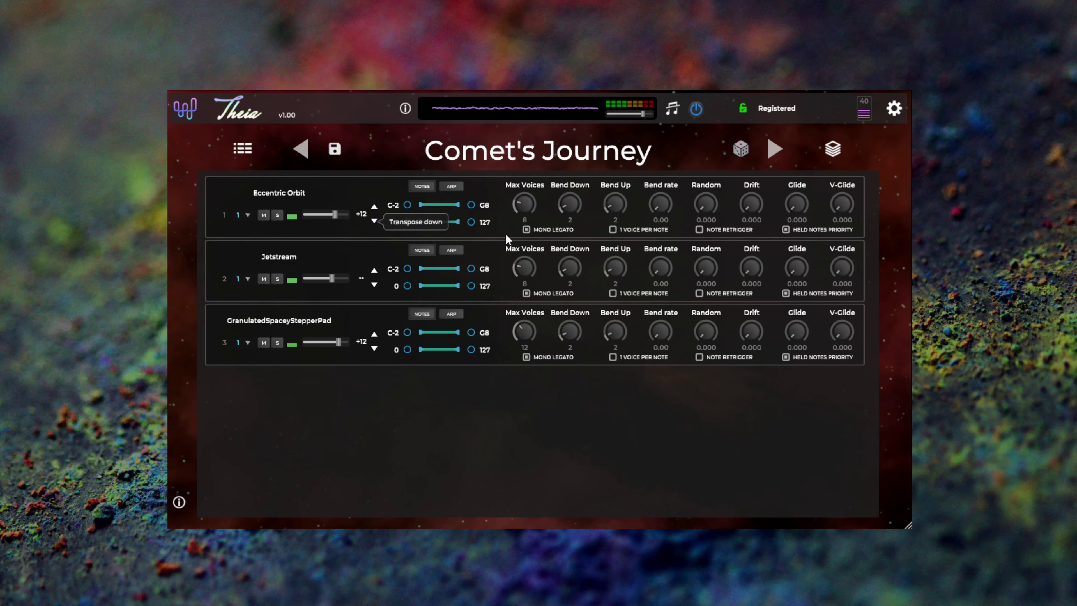
- Use MIDI learn to set the Eccentric Orbit layer's low note to A2 and its low velocity to 84
click(407, 205)
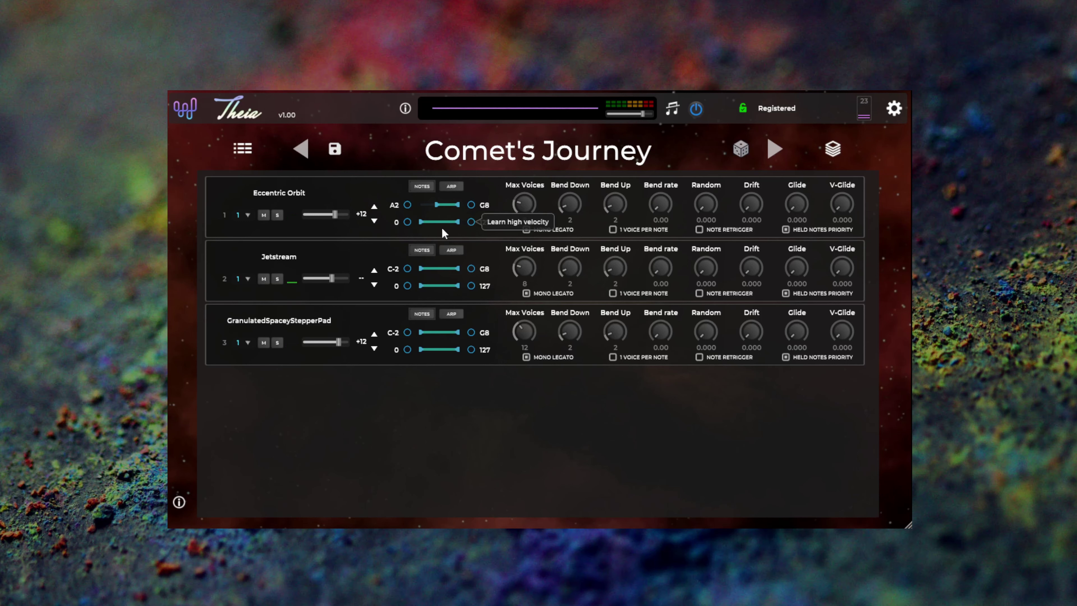
click(407, 221)
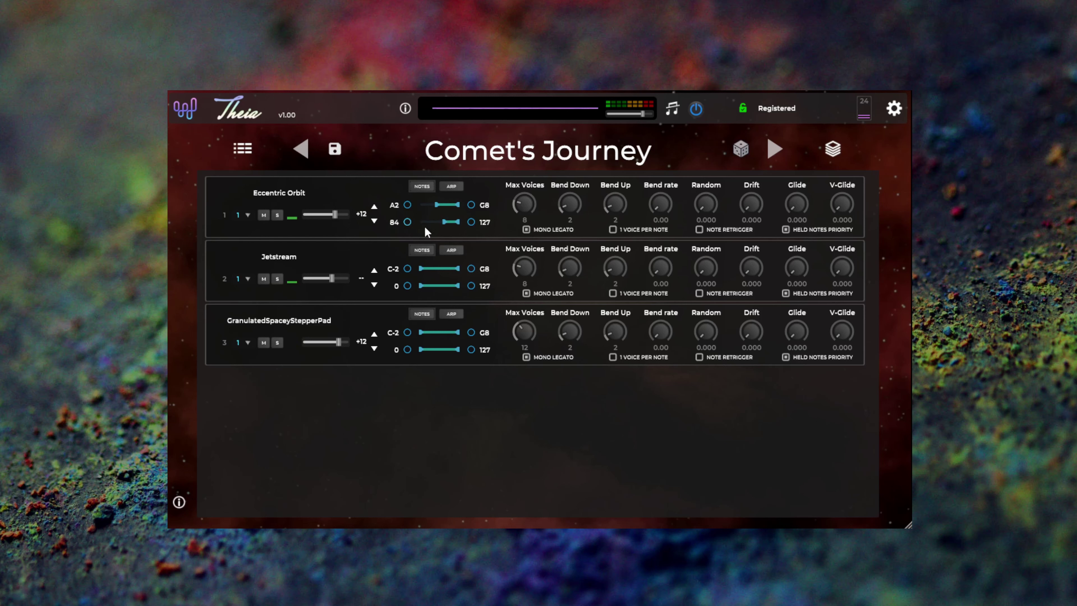